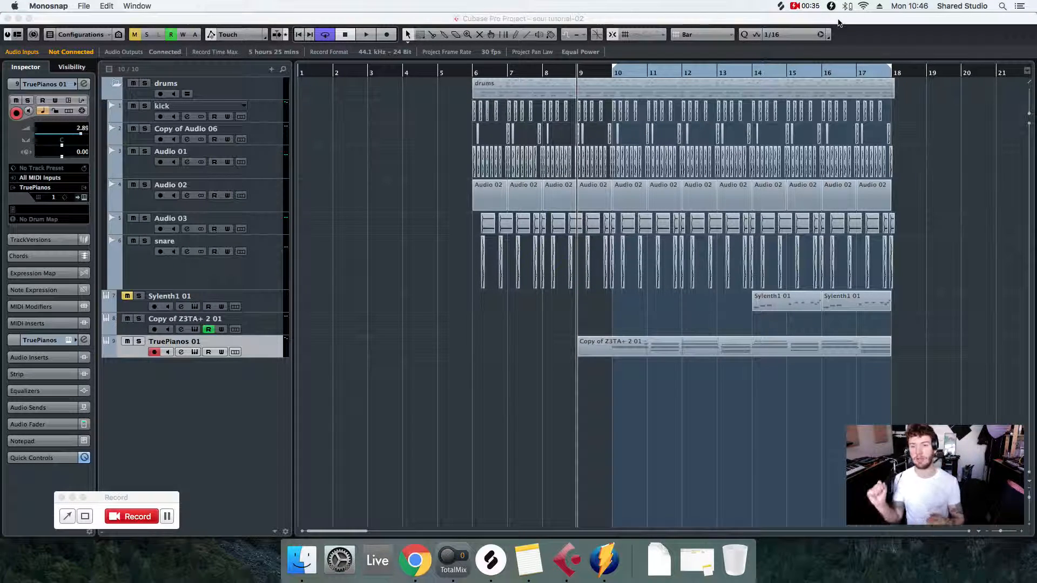
- Play back the arrangement from about bar 9, stop it, and switch the transport cycle off
{"action": "left_click", "coordinate": [600, 76]}
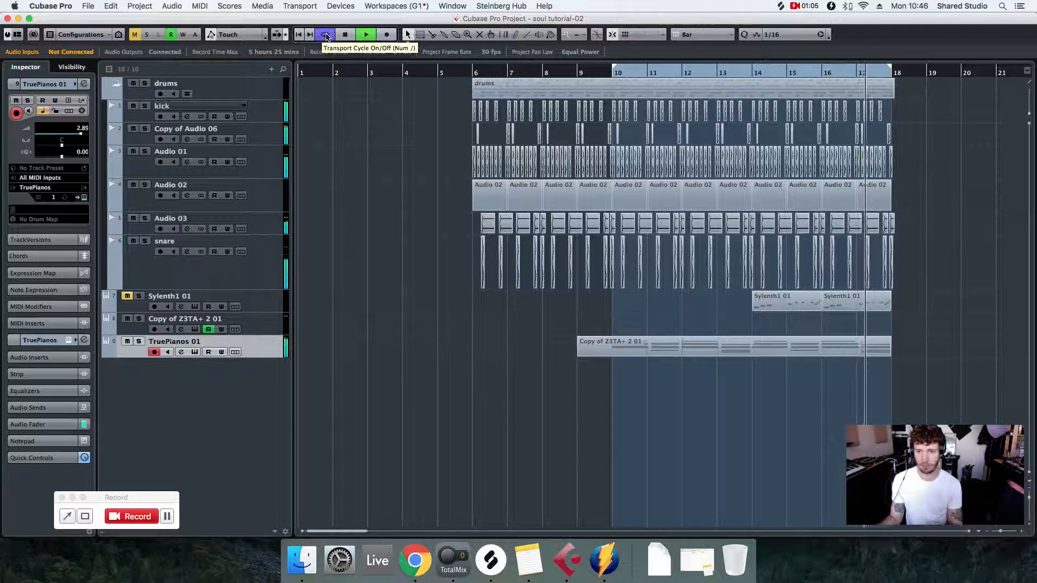
{"action": "key", "text": "space"}
{"action": "left_click", "coordinate": [326, 35]}
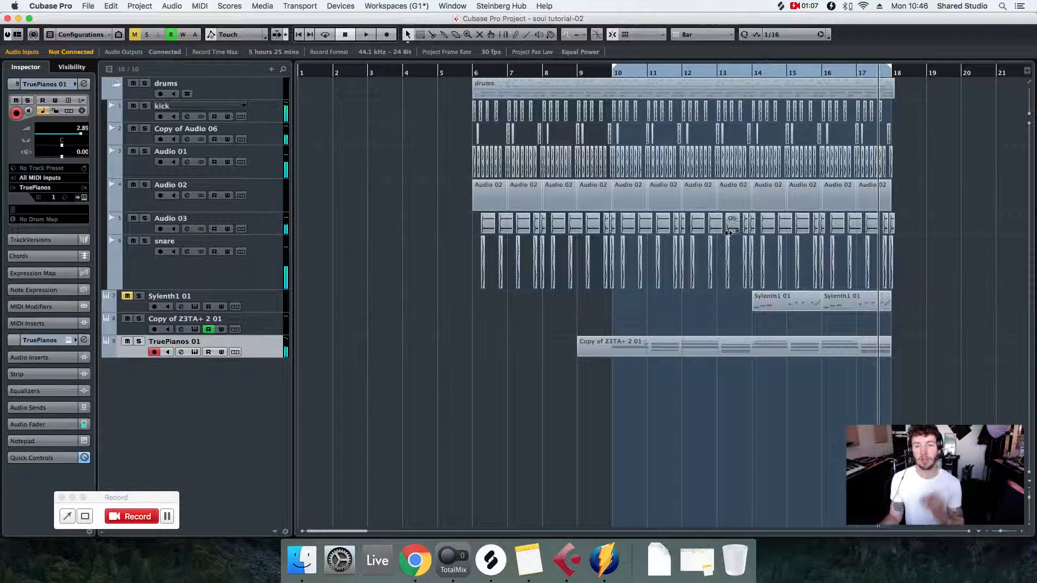
- Enlarge the TruePianos 01 track and open its MIDI part to examine the notes of the first chord
{"action": "left_click_drag", "start_coordinate": [260, 357], "coordinate": [331, 401]}
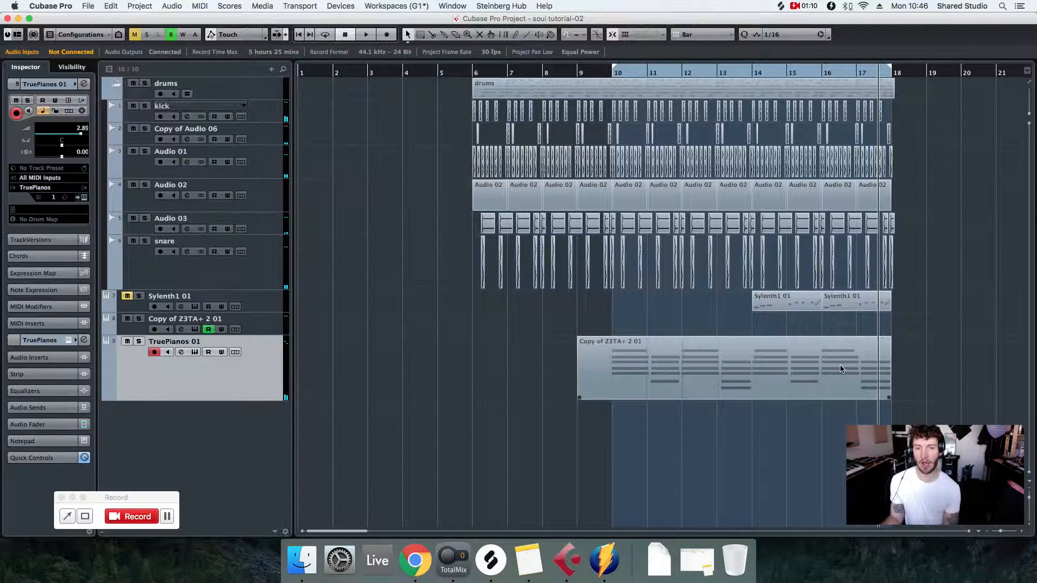
{"action": "double_click", "coordinate": [695, 371]}
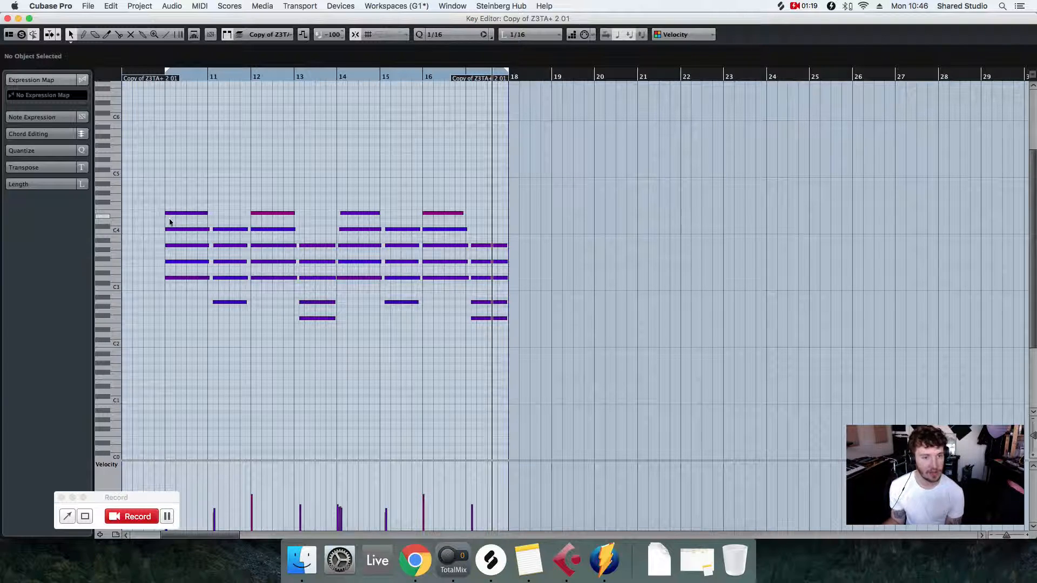
{"action": "left_click", "coordinate": [184, 278]}
{"action": "left_click", "coordinate": [183, 262]}
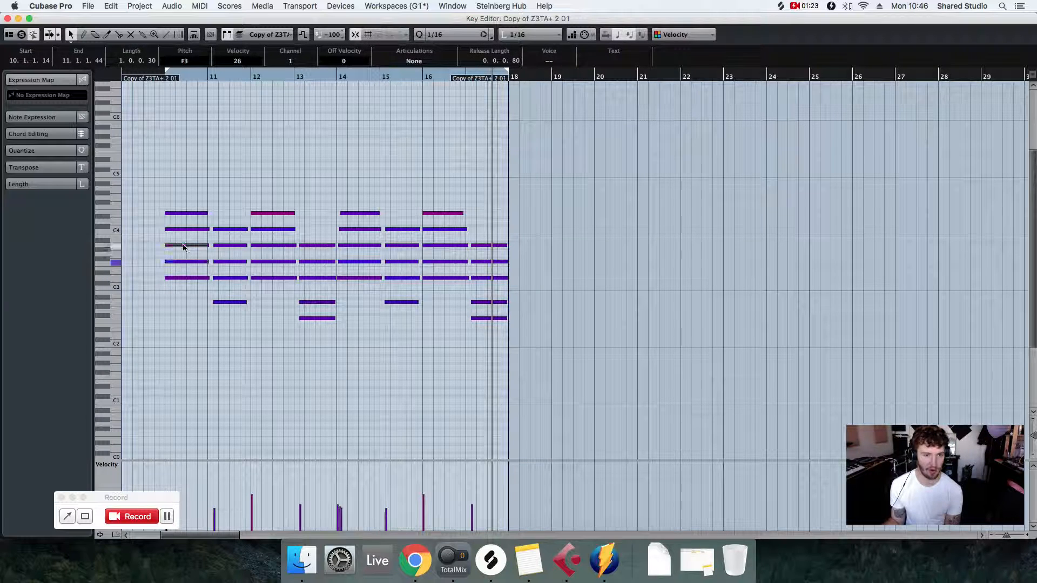
{"action": "left_click", "coordinate": [185, 278]}
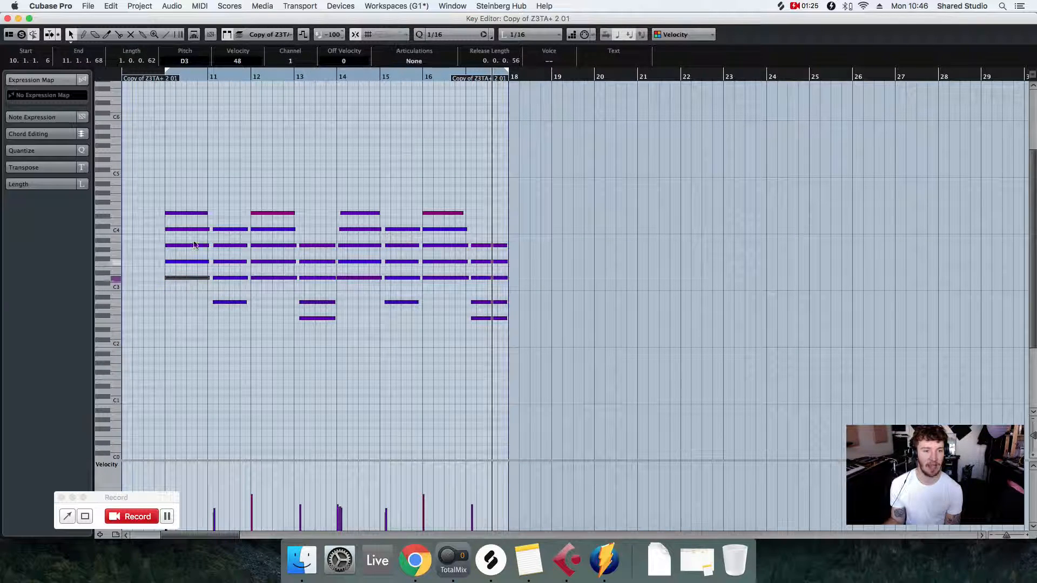
{"action": "left_click", "coordinate": [192, 213]}
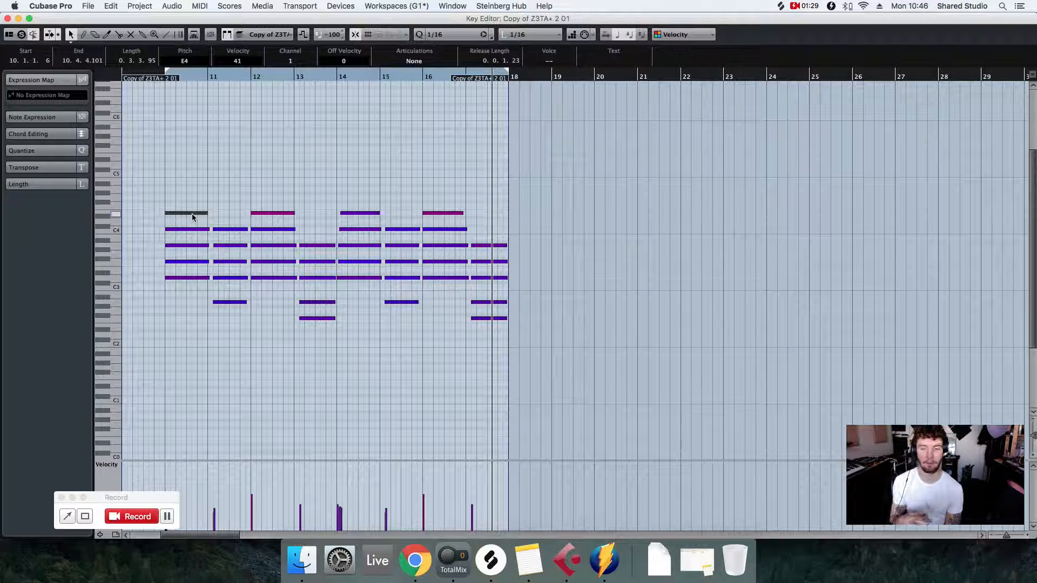
{"action": "left_click", "coordinate": [7, 18]}
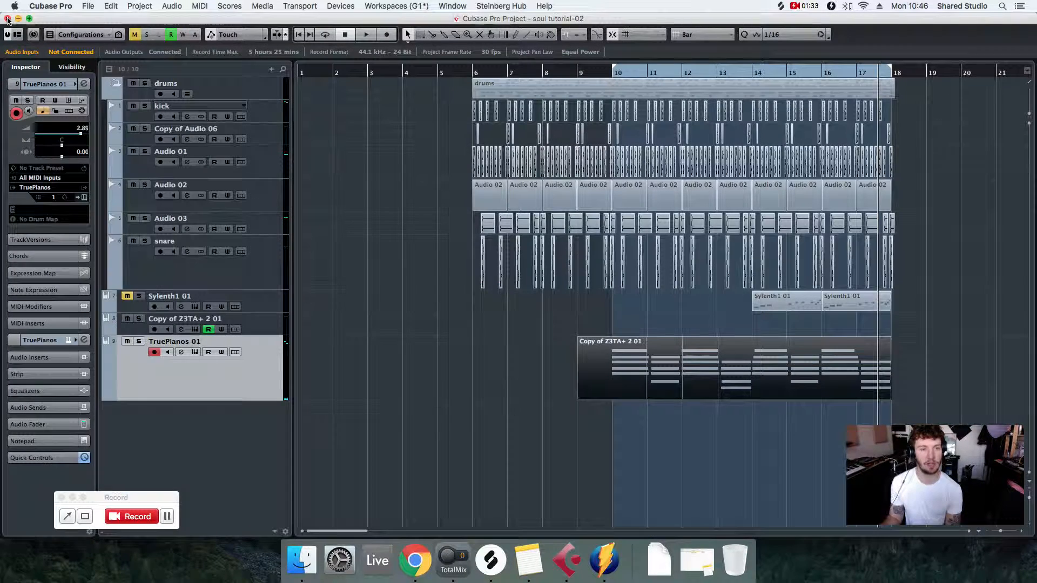
{"action": "left_click", "coordinate": [334, 305]}
{"action": "left_click_drag", "start_coordinate": [246, 388], "coordinate": [252, 379]}
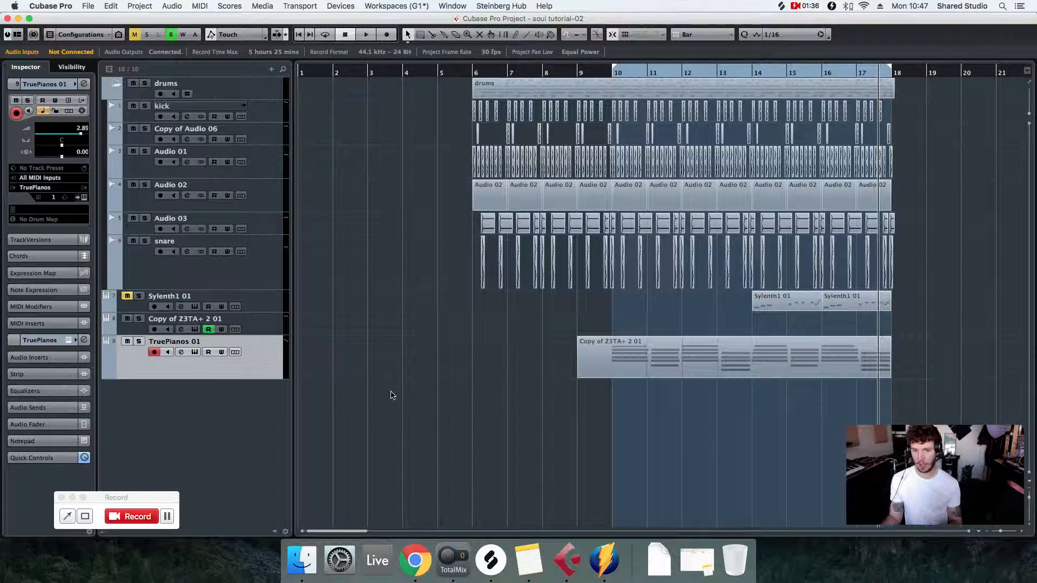
- Add one instrument track below TruePianos 01 using the Z3TA+ 2 synth
{"action": "right_click", "coordinate": [267, 355]}
{"action": "mouse_move", "coordinate": [332, 357]}
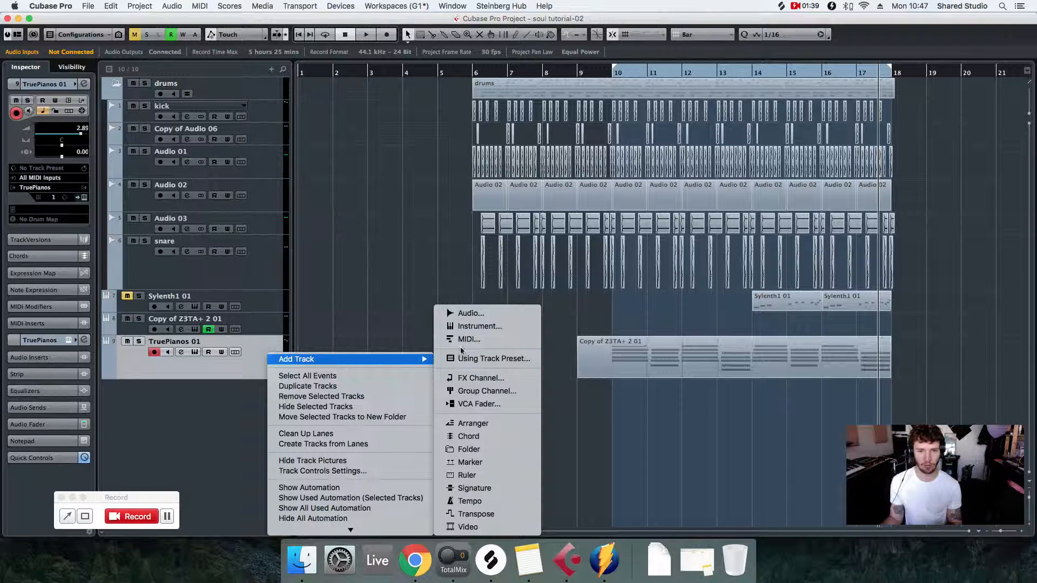
{"action": "left_click", "coordinate": [478, 326]}
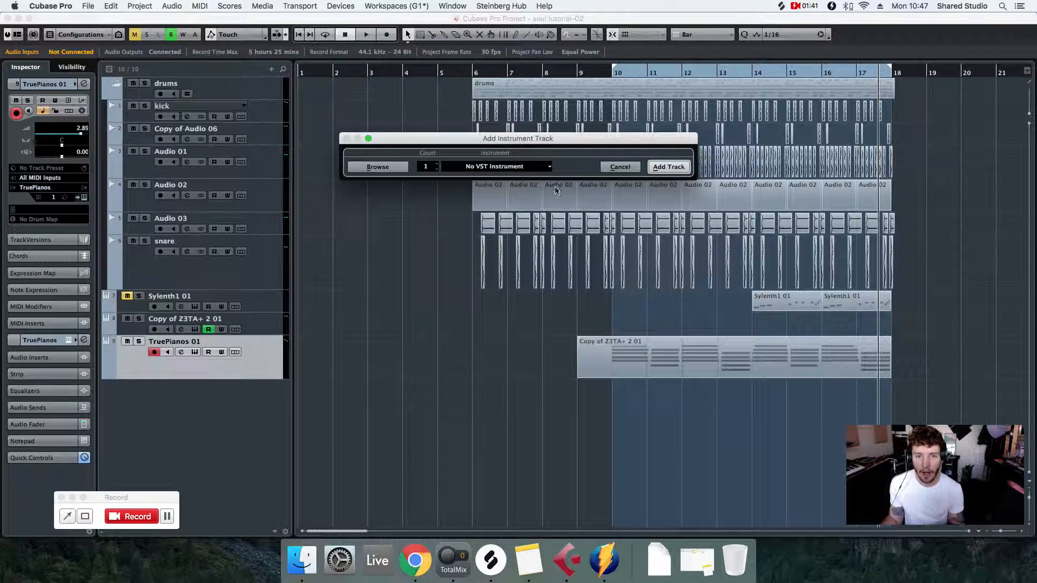
{"action": "left_click", "coordinate": [499, 167]}
{"action": "type", "text": "z3a"}
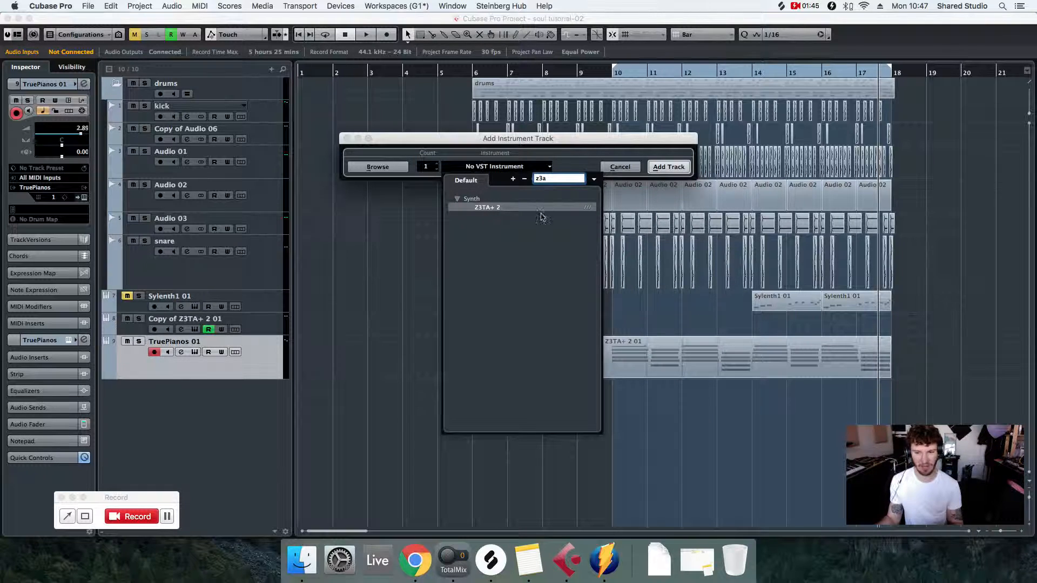
{"action": "left_click", "coordinate": [500, 208]}
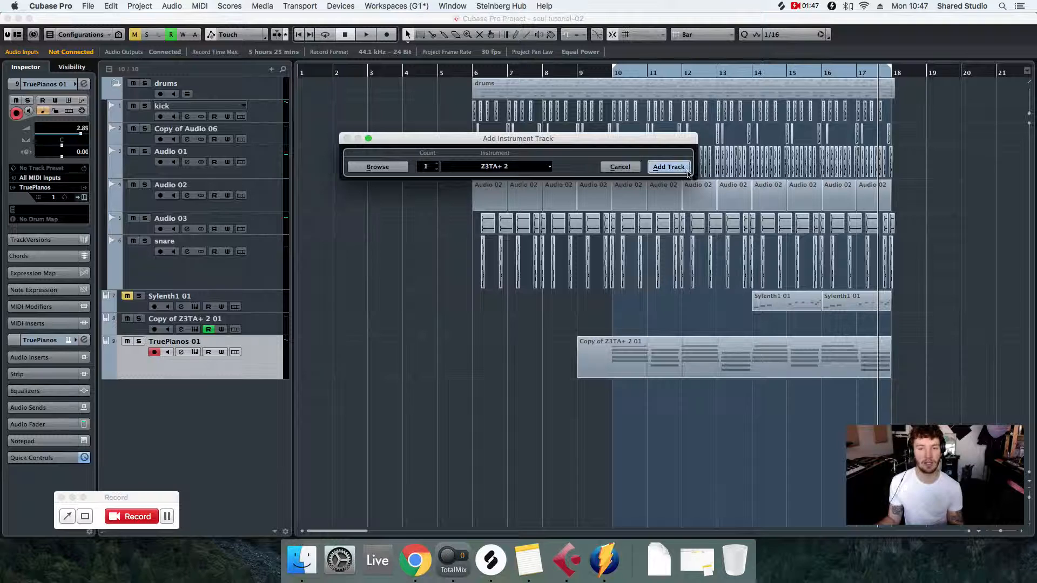
{"action": "left_click", "coordinate": [669, 167]}
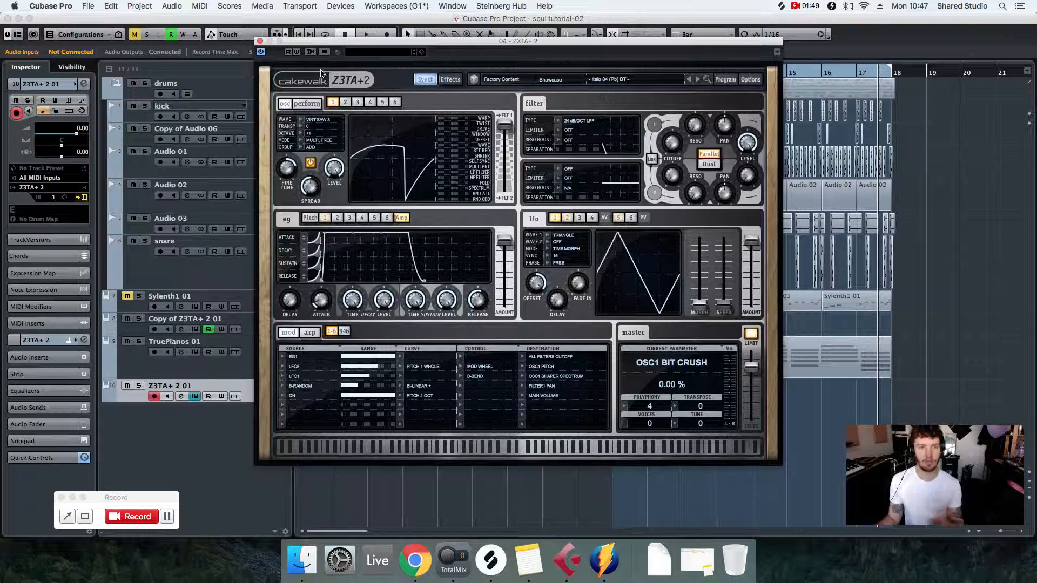
- Initialize the Z3TA+ 2 program to a blank patch and close the synth window
{"action": "left_click", "coordinate": [726, 80]}
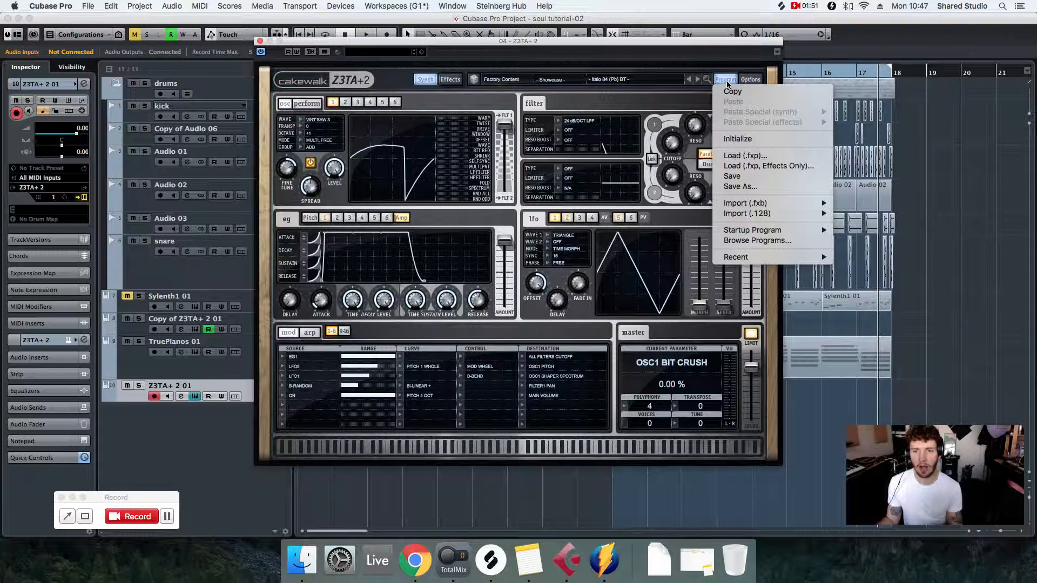
{"action": "left_click", "coordinate": [752, 136]}
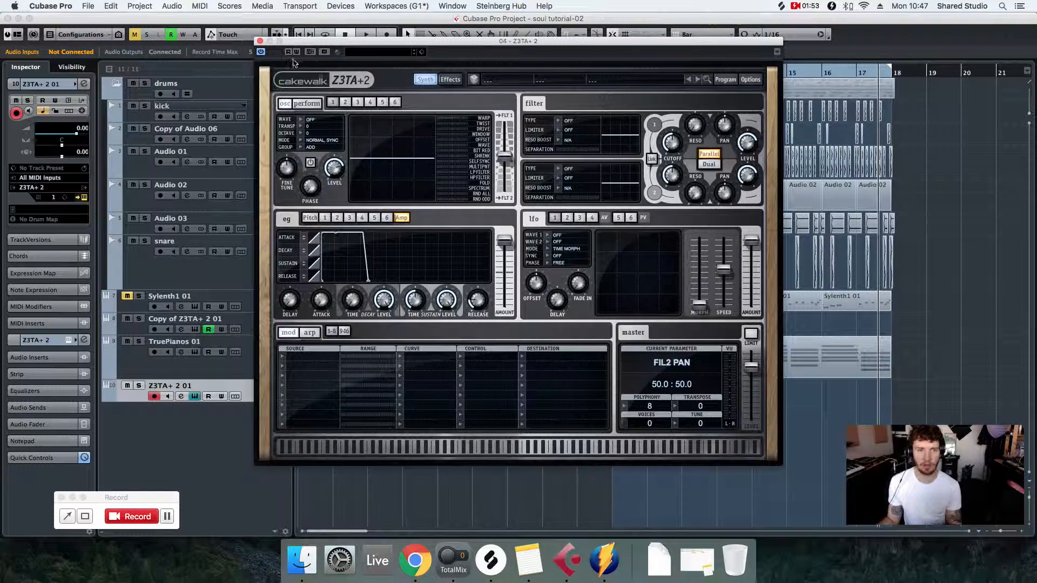
{"action": "left_click", "coordinate": [259, 41]}
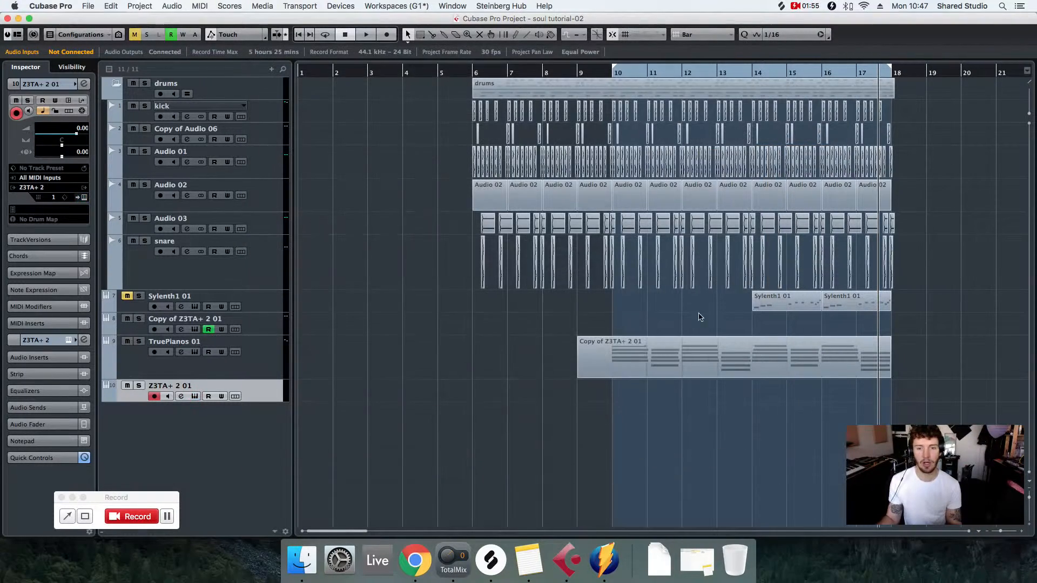
- Move the chord MIDI part from TruePianos 01 to the Z3TA+ 2 01 track and review its notes
{"action": "left_click", "coordinate": [638, 365]}
{"action": "left_click_drag", "start_coordinate": [610, 357], "coordinate": [615, 391]}
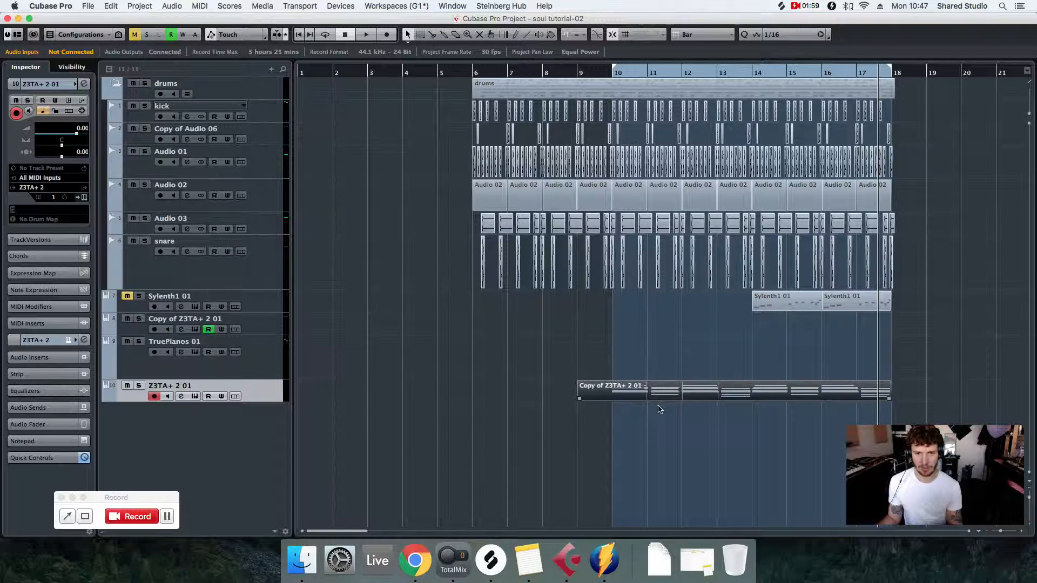
{"action": "double_click", "coordinate": [688, 392]}
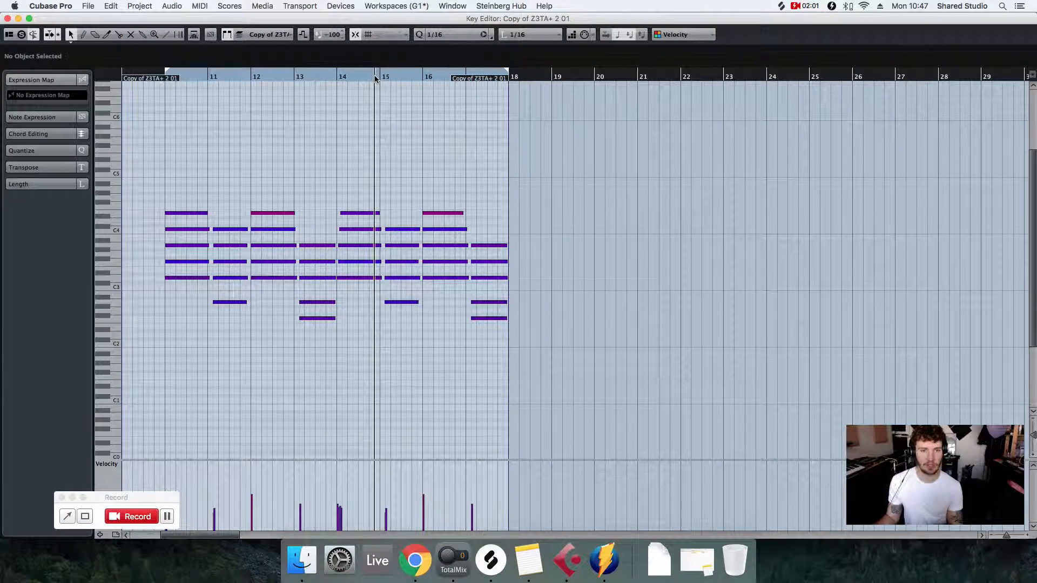
{"action": "left_click_drag", "start_coordinate": [1004, 535], "coordinate": [1005, 538]}
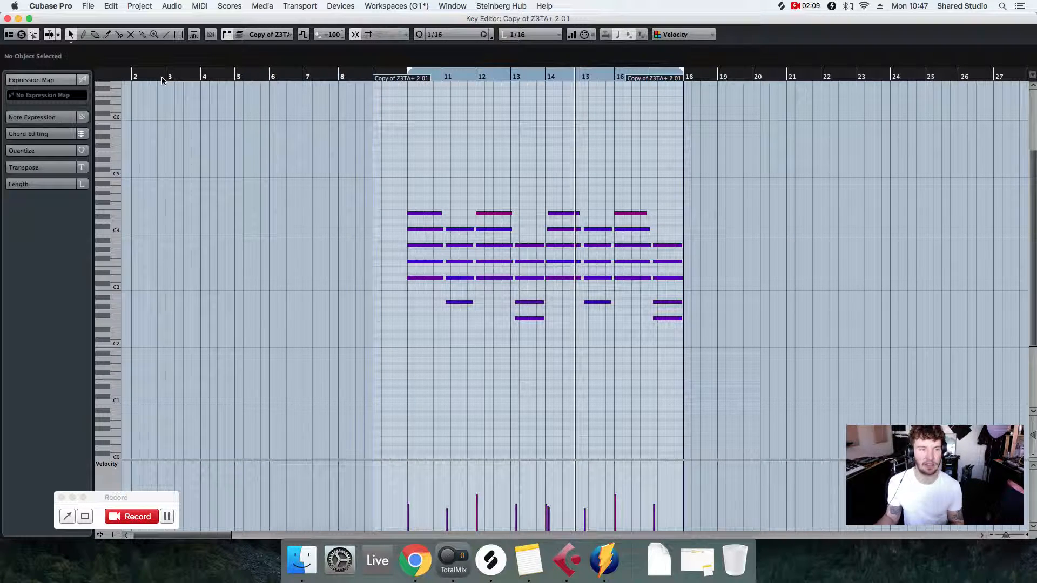
{"action": "left_click", "coordinate": [7, 19]}
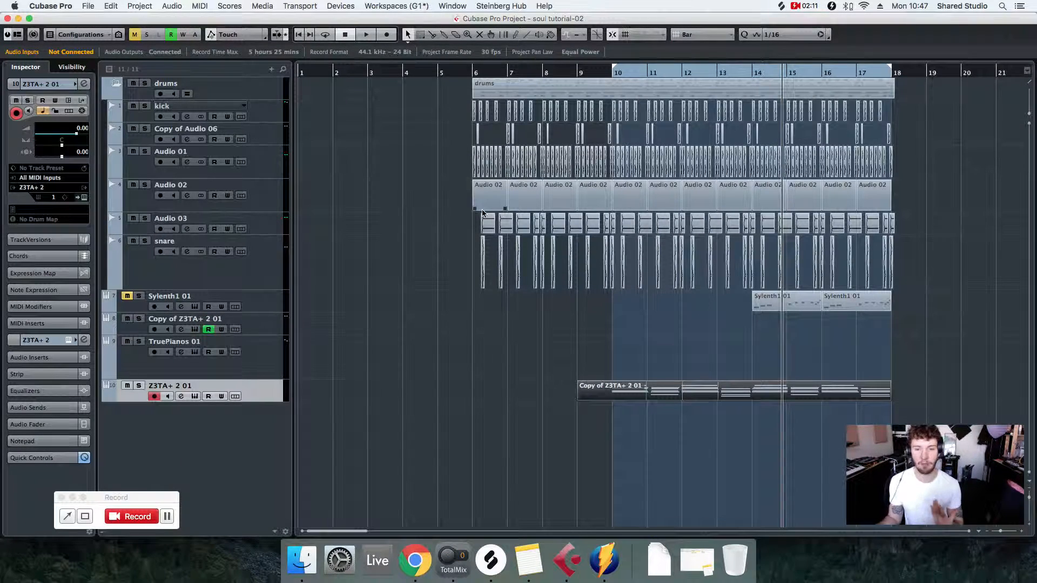
- Enlarge and solo the Z3TA+ 2 01 track, and set the synth's oscillator 1 waveform to Generated Sine
{"action": "left_click_drag", "start_coordinate": [257, 400], "coordinate": [258, 434]}
{"action": "left_click", "coordinate": [139, 386]}
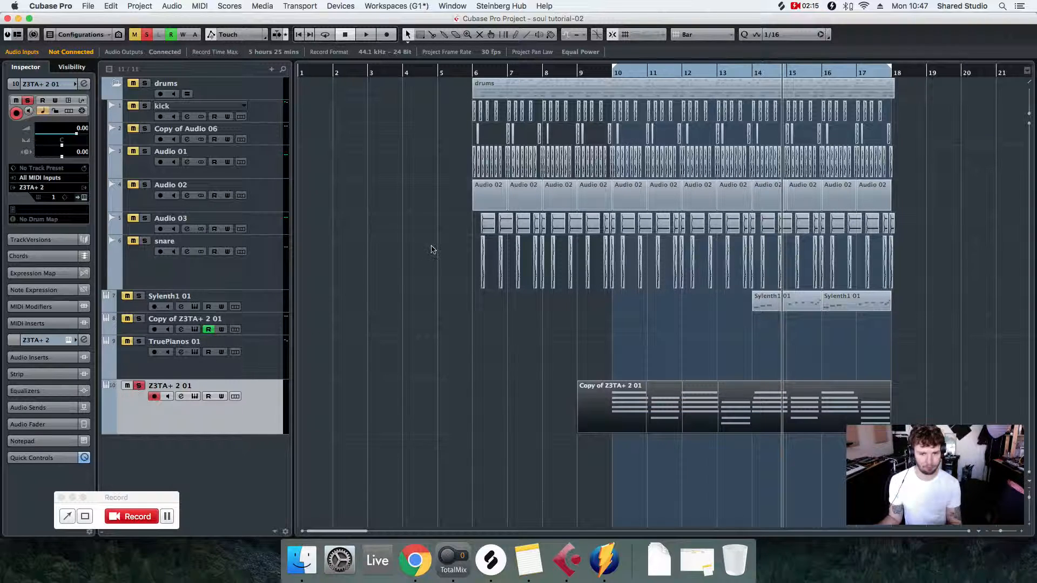
{"action": "left_click", "coordinate": [84, 198]}
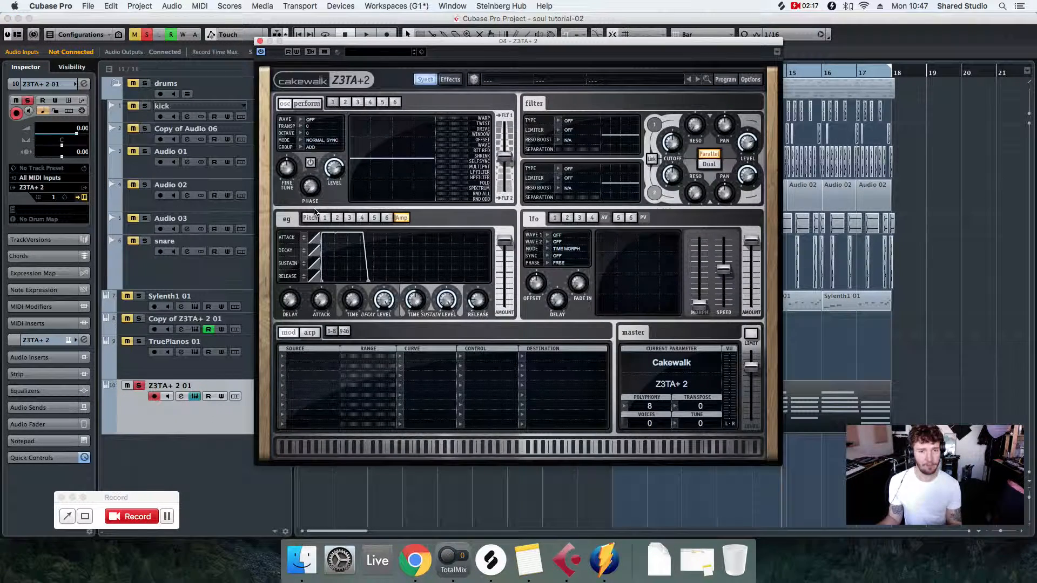
{"action": "left_click", "coordinate": [300, 121]}
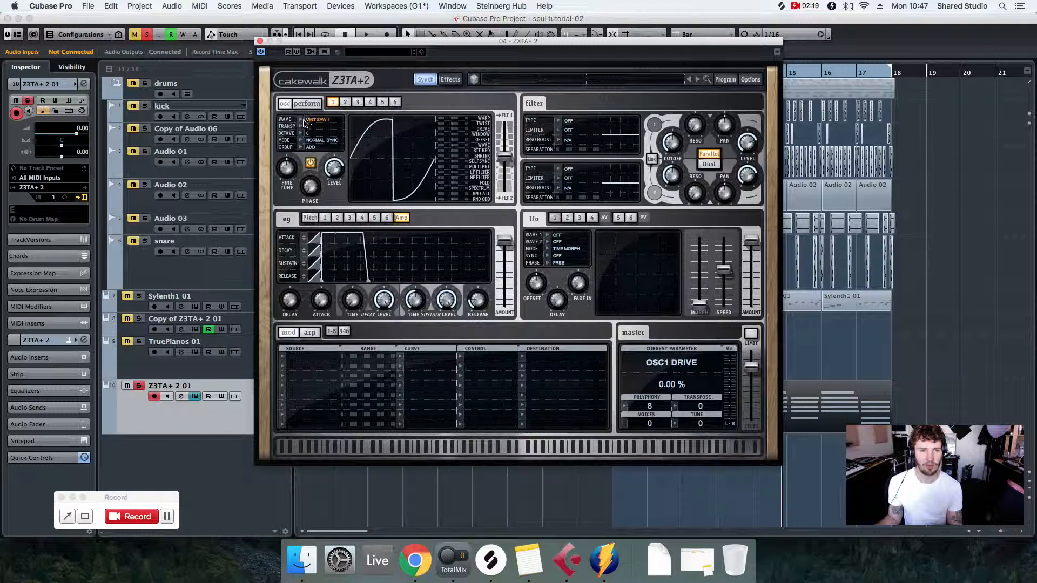
{"action": "left_click", "coordinate": [302, 119]}
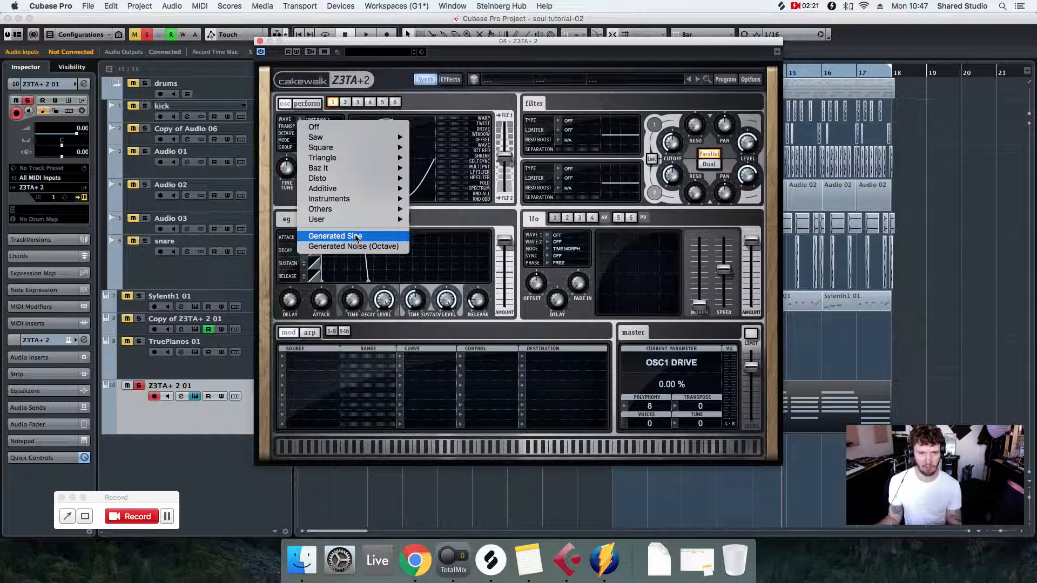
{"action": "left_click", "coordinate": [331, 236]}
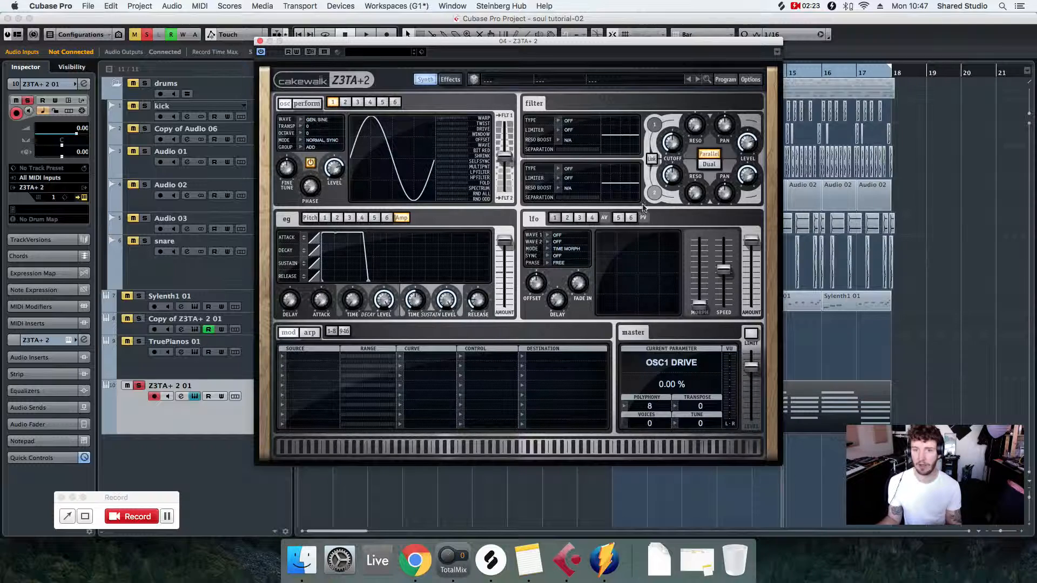
{"action": "left_click", "coordinate": [260, 42]}
- Play the soloed chord part from bar 9 to listen to the sine sound
{"action": "left_click", "coordinate": [599, 76]}
{"action": "left_click", "coordinate": [578, 76]}
{"action": "key", "text": "space"}
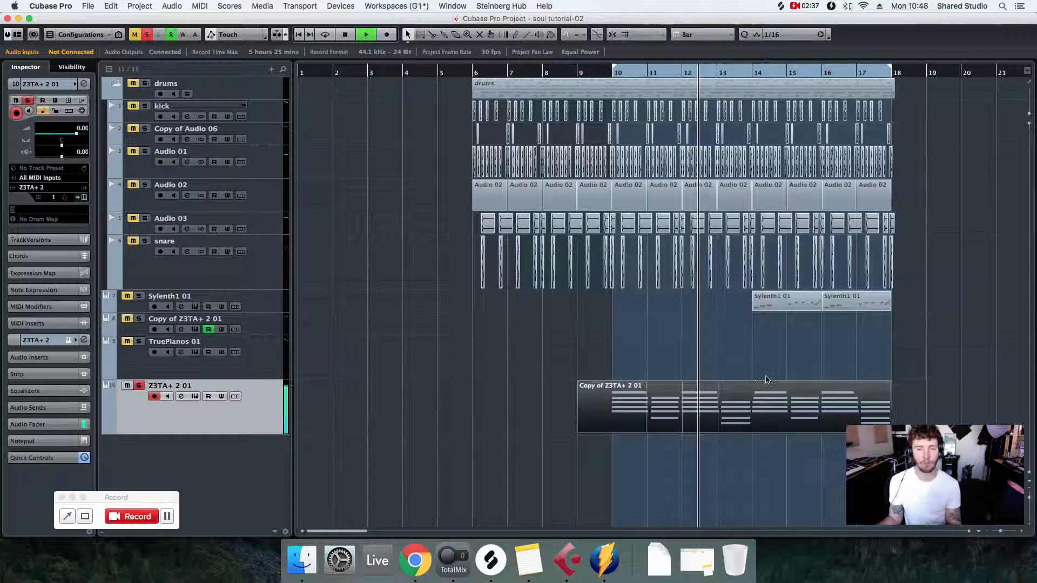
{"action": "left_click", "coordinate": [733, 392]}
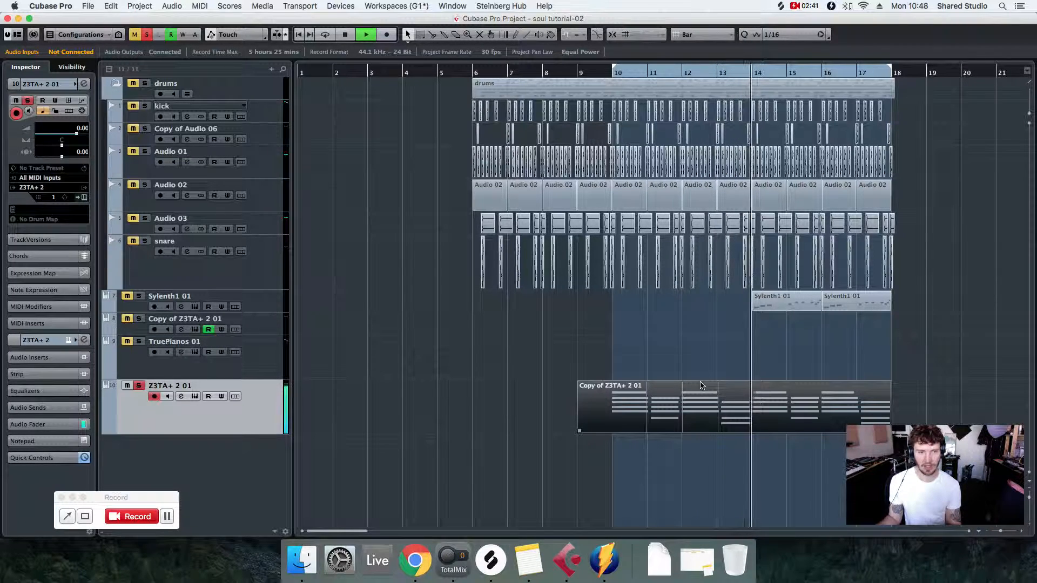
{"action": "key", "text": "space"}
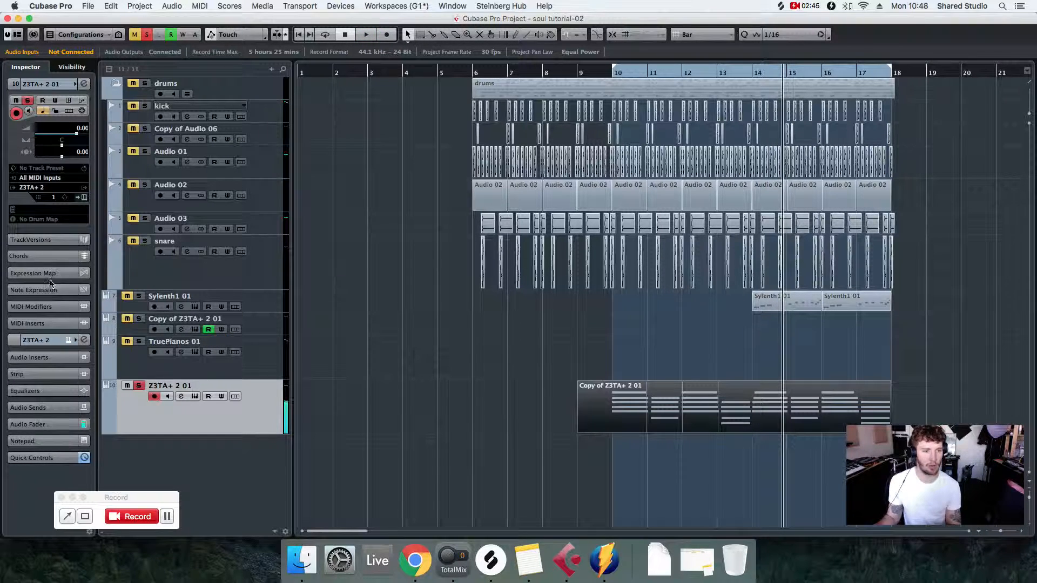
- Insert the Ozone 8 Equalizer in the first audio insert slot of the Z3TA+ 2 01 track
{"action": "left_click", "coordinate": [38, 358]}
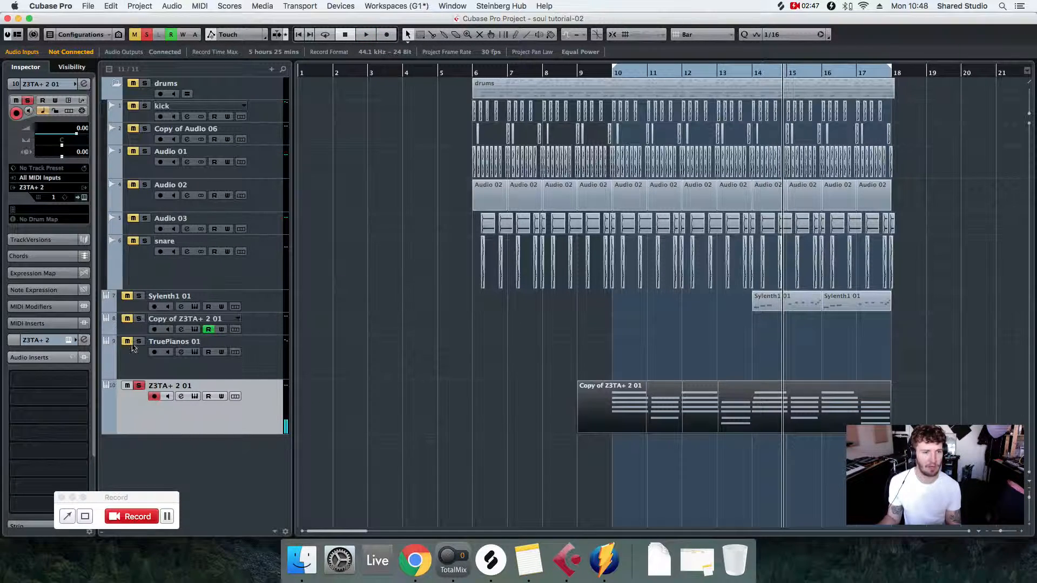
{"action": "left_click", "coordinate": [32, 382]}
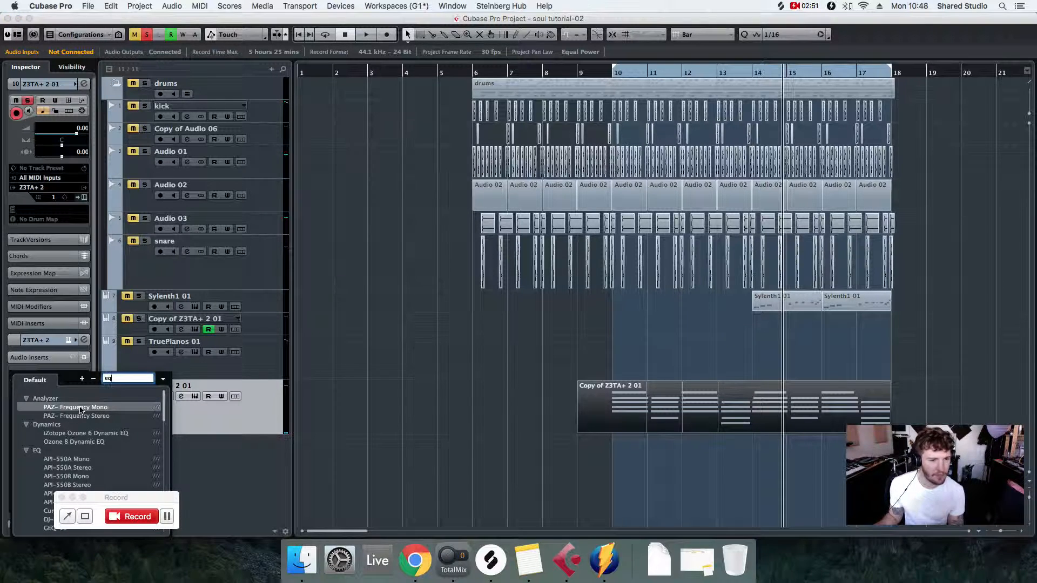
{"action": "scroll", "coordinate": [86, 421], "scroll_direction": "down", "scroll_amount": 15}
{"action": "scroll", "coordinate": [98, 427], "scroll_direction": "up", "scroll_amount": 2}
{"action": "scroll", "coordinate": [96, 428], "scroll_direction": "up", "scroll_amount": 4}
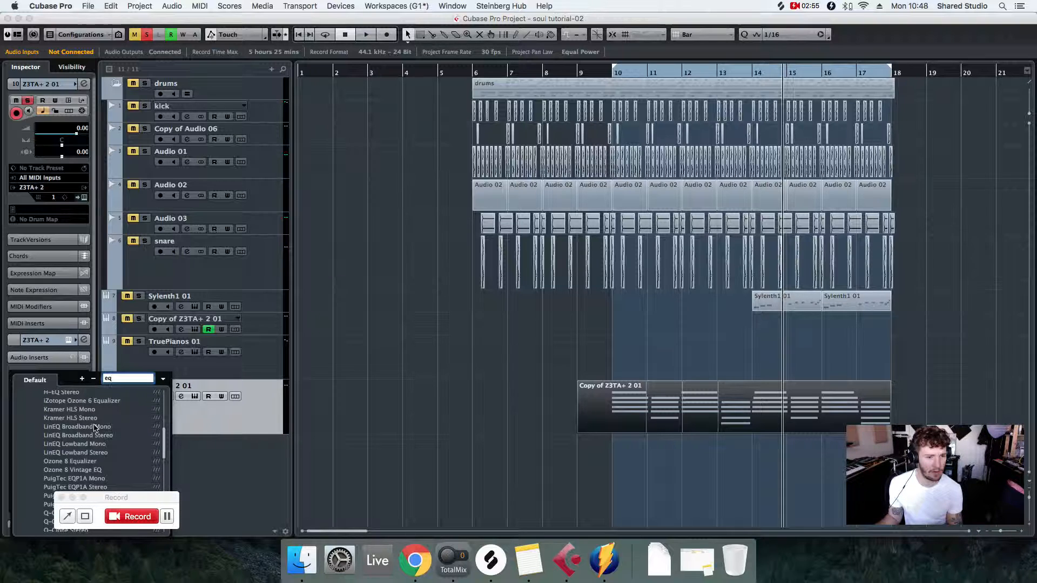
{"action": "left_click", "coordinate": [85, 463]}
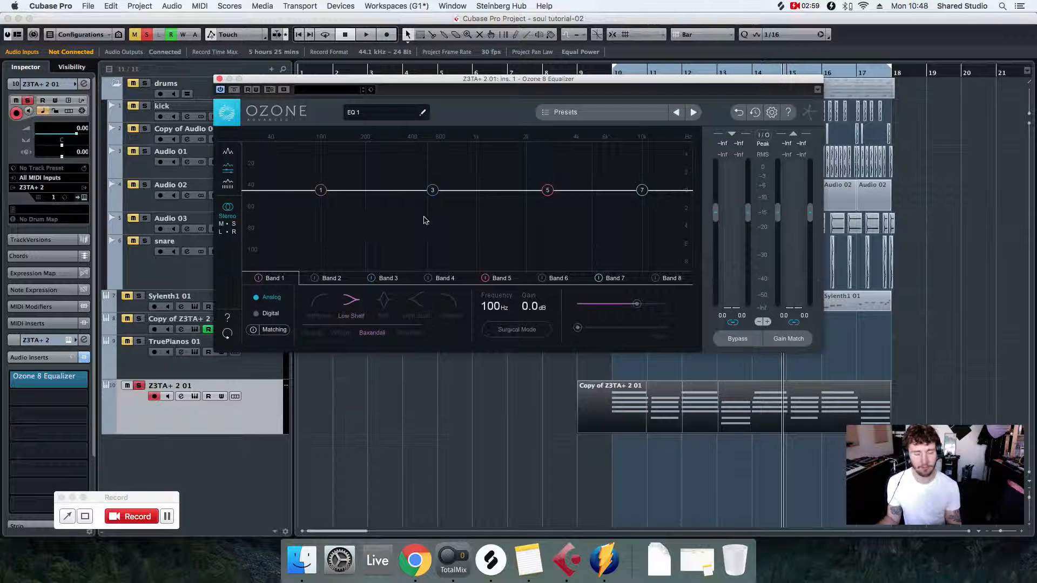
- During playback, enable band 2 as a bell and cut it by 6.5 dB at 155 Hz
{"action": "key", "text": "space"}
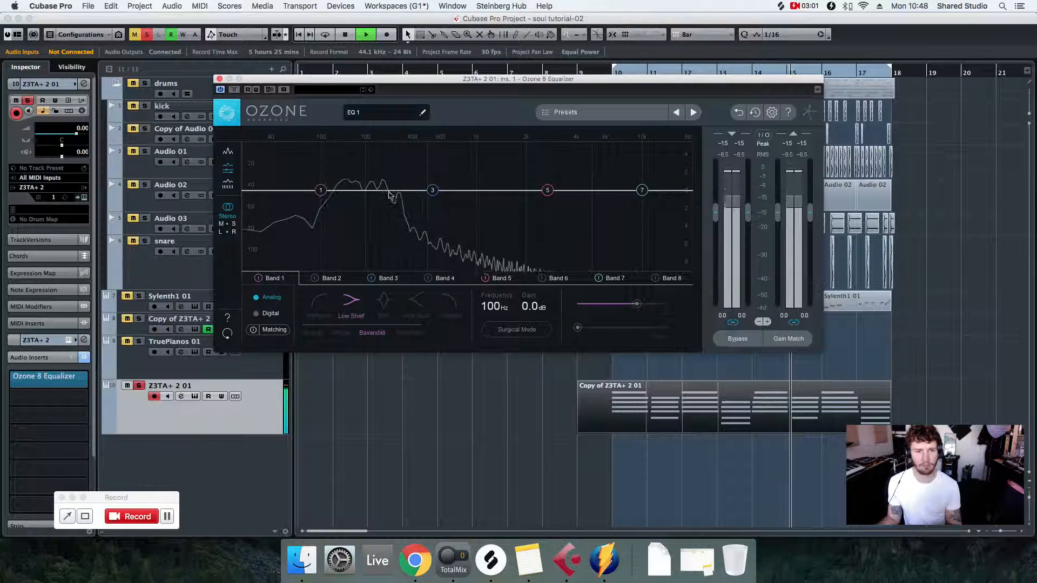
{"action": "left_click", "coordinate": [315, 278]}
{"action": "left_click_drag", "start_coordinate": [377, 191], "coordinate": [349, 255]}
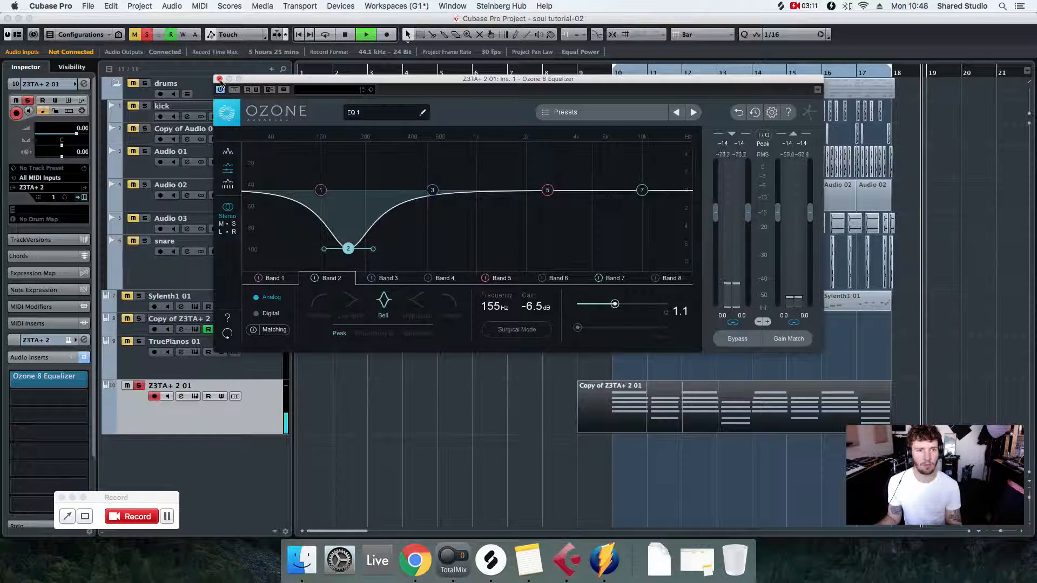
- Play the equalized sine part from bar 10, close the equalizer, and unsolo the track to hear it in the full mix
{"action": "left_click", "coordinate": [608, 72]}
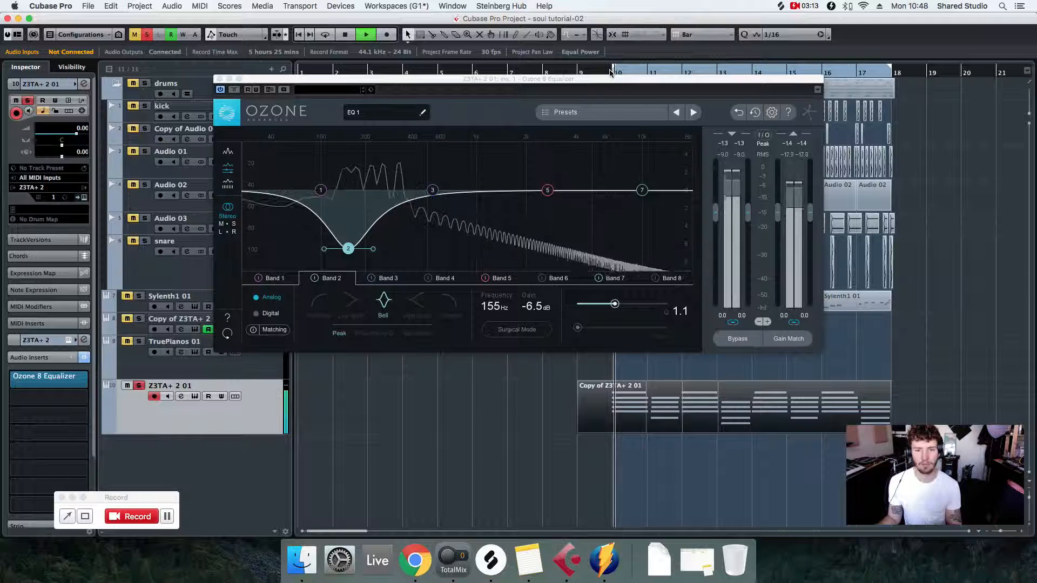
{"action": "left_click", "coordinate": [219, 79]}
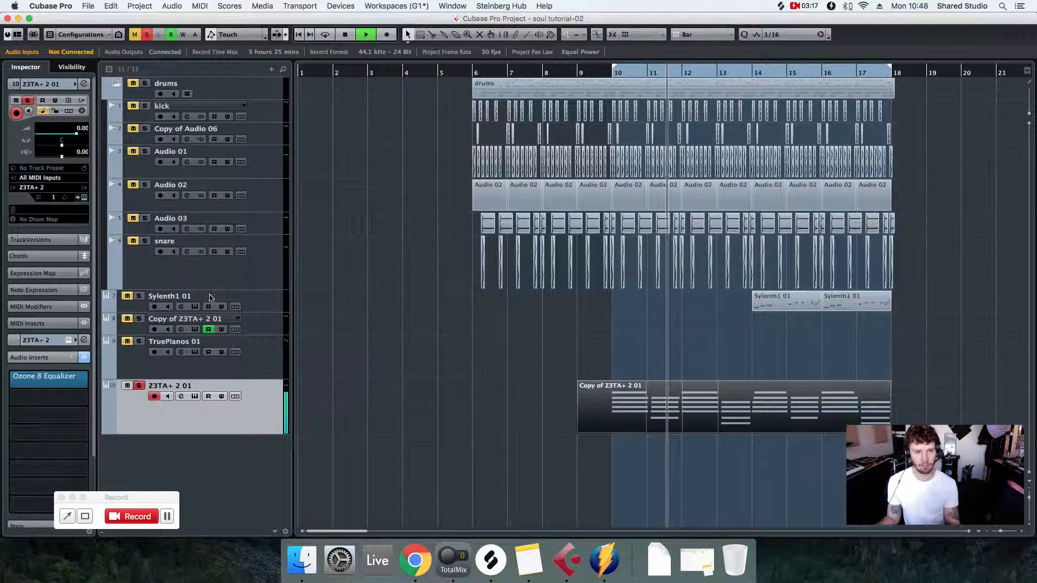
{"action": "left_click", "coordinate": [139, 386]}
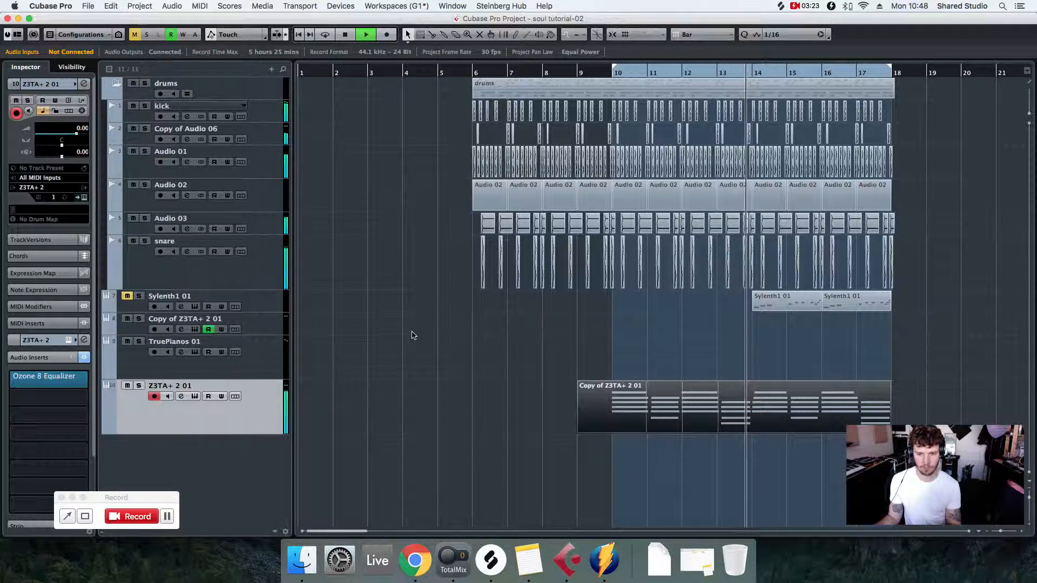
{"action": "key", "text": "space"}
- Solo the Z3TA+ 2 01 track again and set EG 1 as the source of its synth's first modulation slot
{"action": "left_click", "coordinate": [139, 386]}
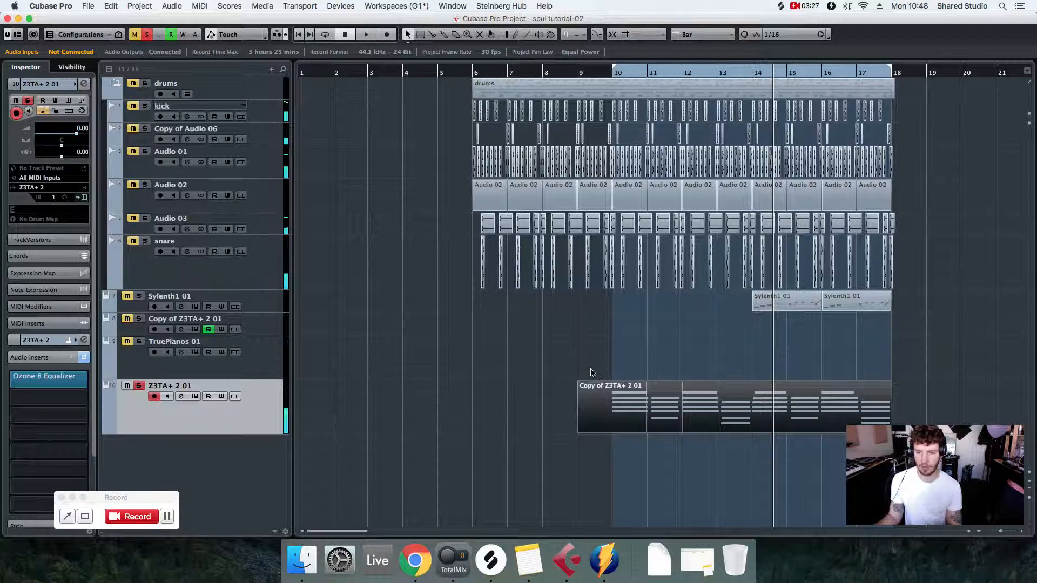
{"action": "left_click", "coordinate": [84, 198]}
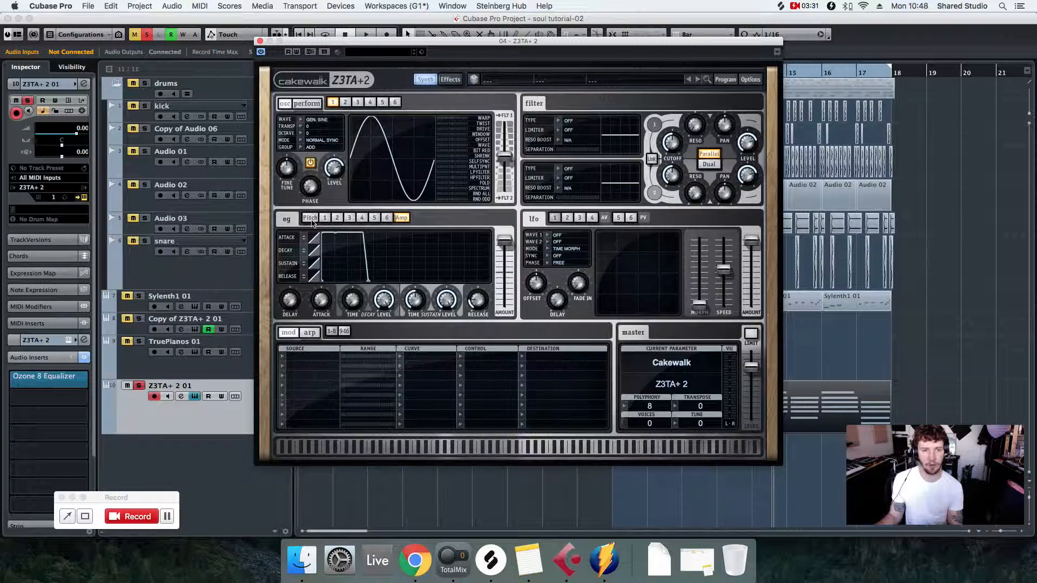
{"action": "left_click", "coordinate": [324, 218]}
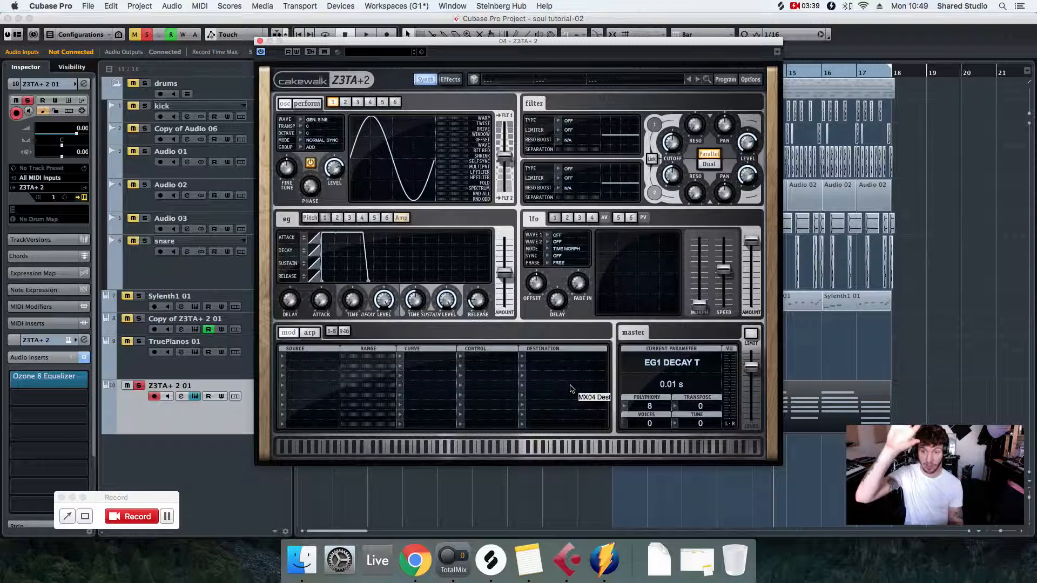
{"action": "left_click", "coordinate": [290, 361]}
{"action": "mouse_move", "coordinate": [327, 388]}
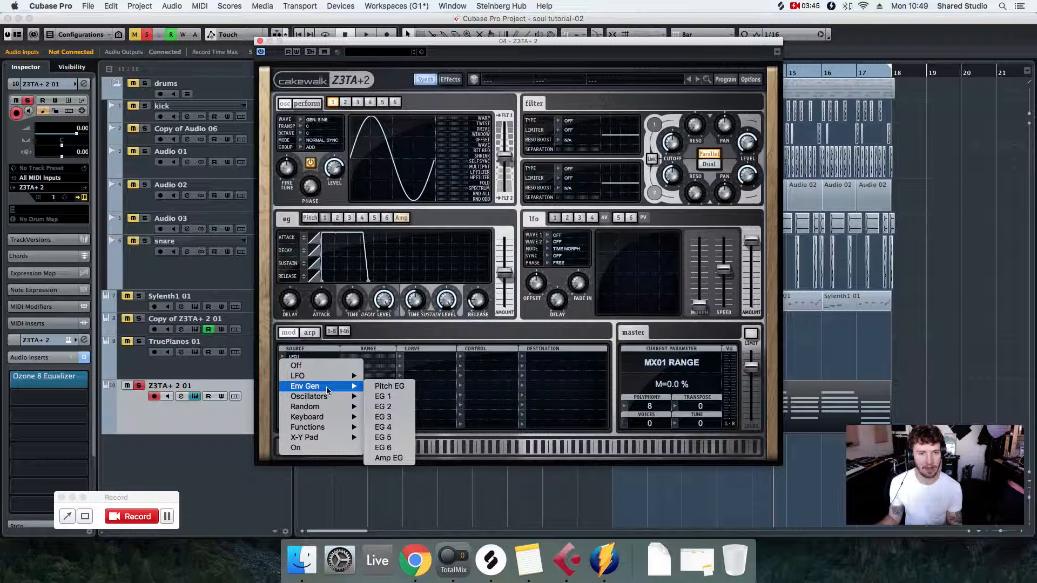
{"action": "left_click", "coordinate": [386, 396]}
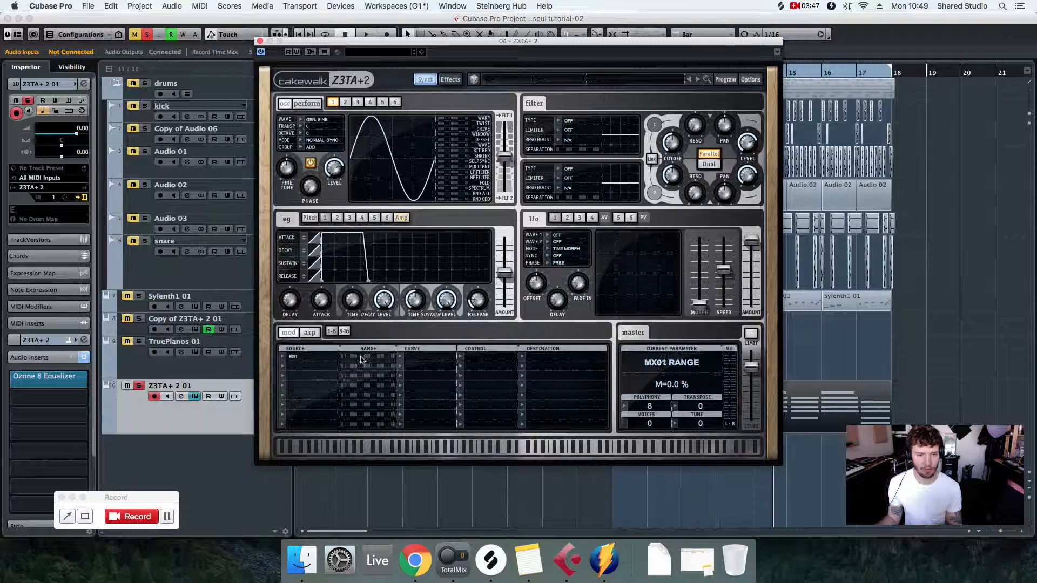
- Raise the first modulation slot's range and the EG 1 amount to maximum, and route the slot to the pitch of all oscillators
{"action": "left_click_drag", "start_coordinate": [345, 359], "coordinate": [486, 364]}
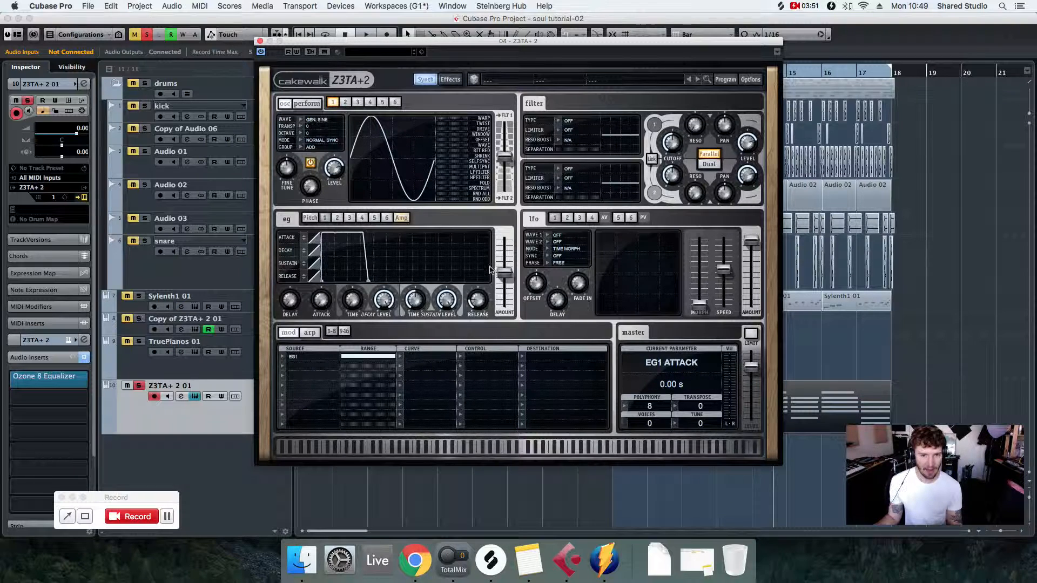
{"action": "left_click_drag", "start_coordinate": [509, 277], "coordinate": [510, 235]}
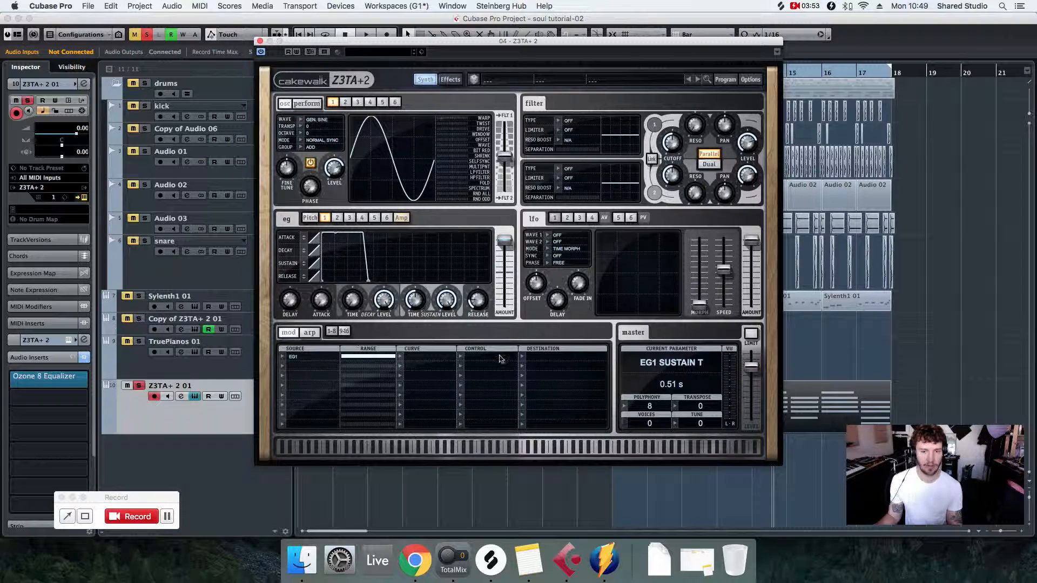
{"action": "left_click", "coordinate": [526, 361]}
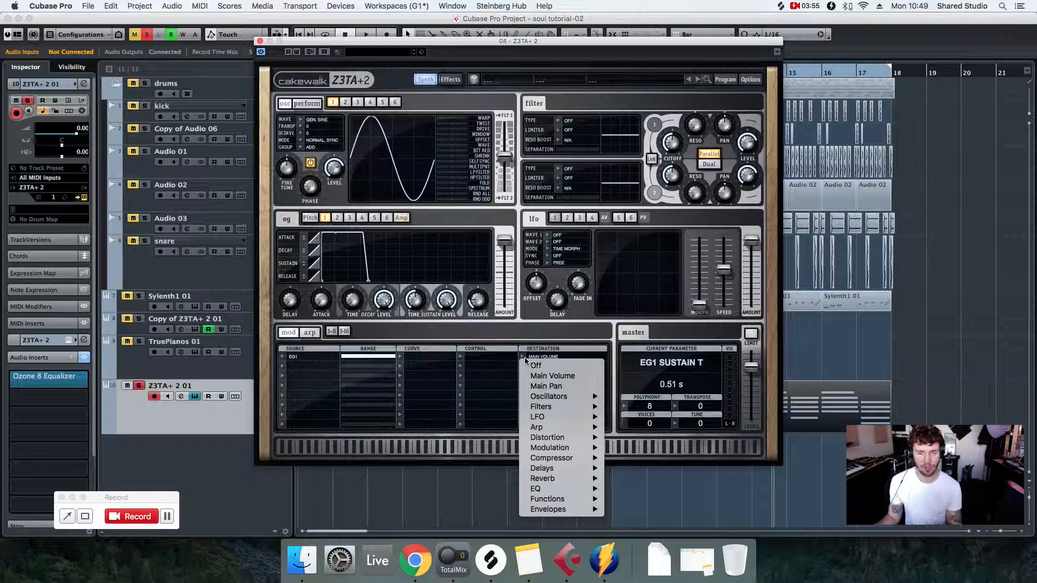
{"action": "mouse_move", "coordinate": [569, 396]}
{"action": "mouse_move", "coordinate": [669, 459]}
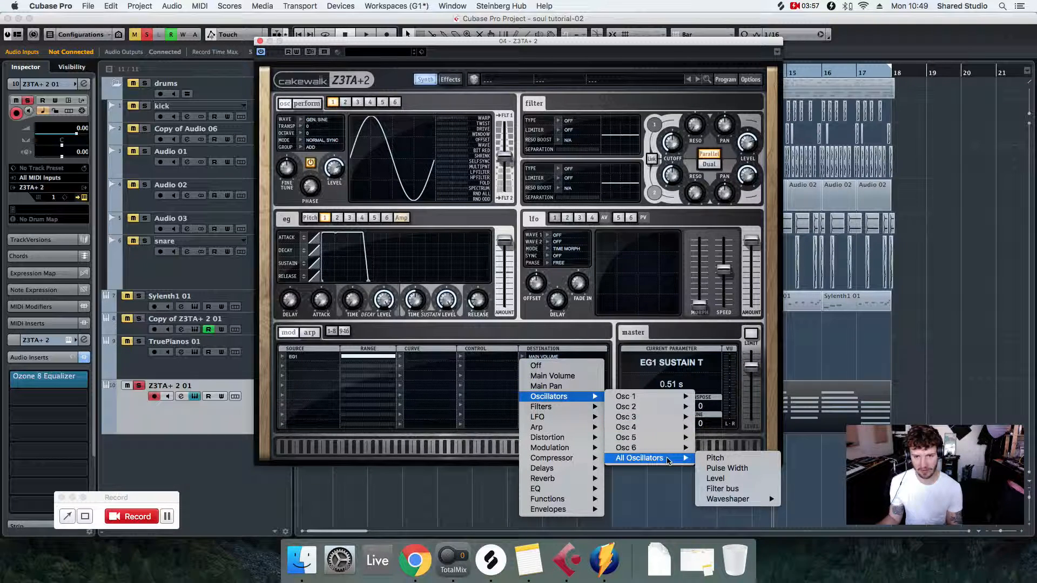
{"action": "left_click", "coordinate": [725, 460]}
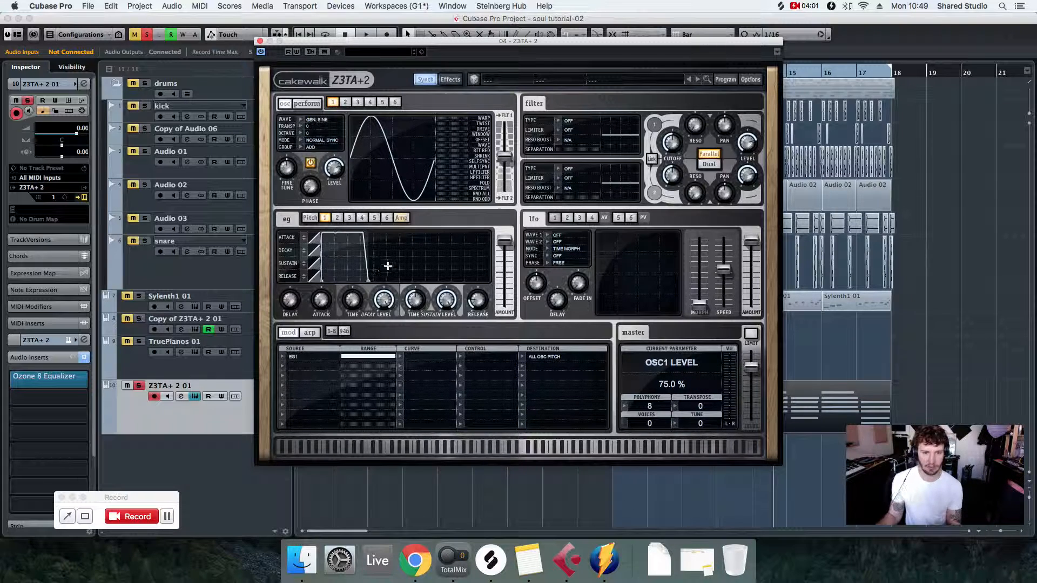
- During playback, set the EG 1 attack to 0.05 s
{"action": "mouse_move", "coordinate": [324, 303]}
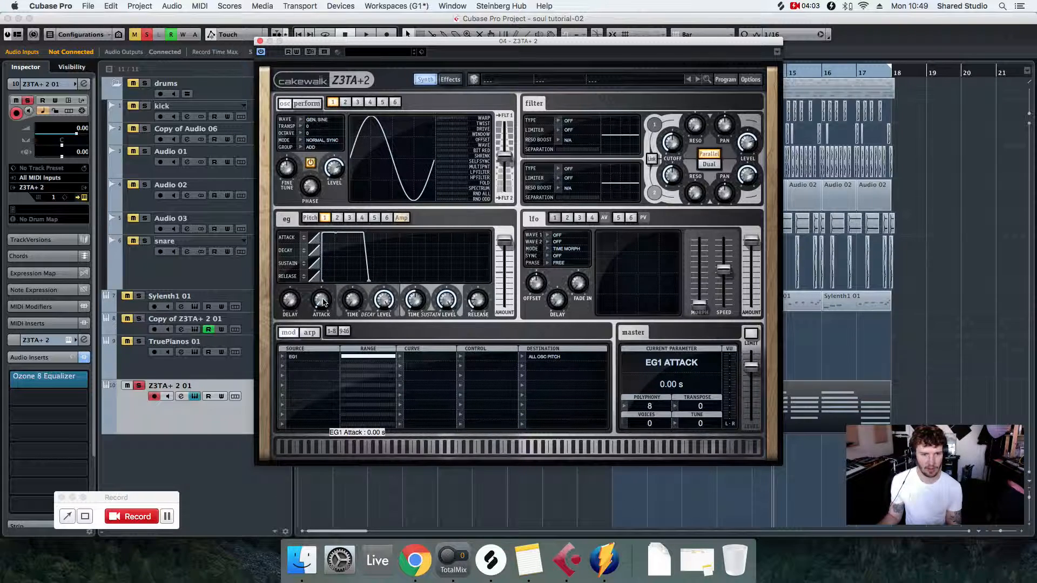
{"action": "key", "text": "space"}
{"action": "left_click_drag", "start_coordinate": [331, 282], "coordinate": [321, 302]}
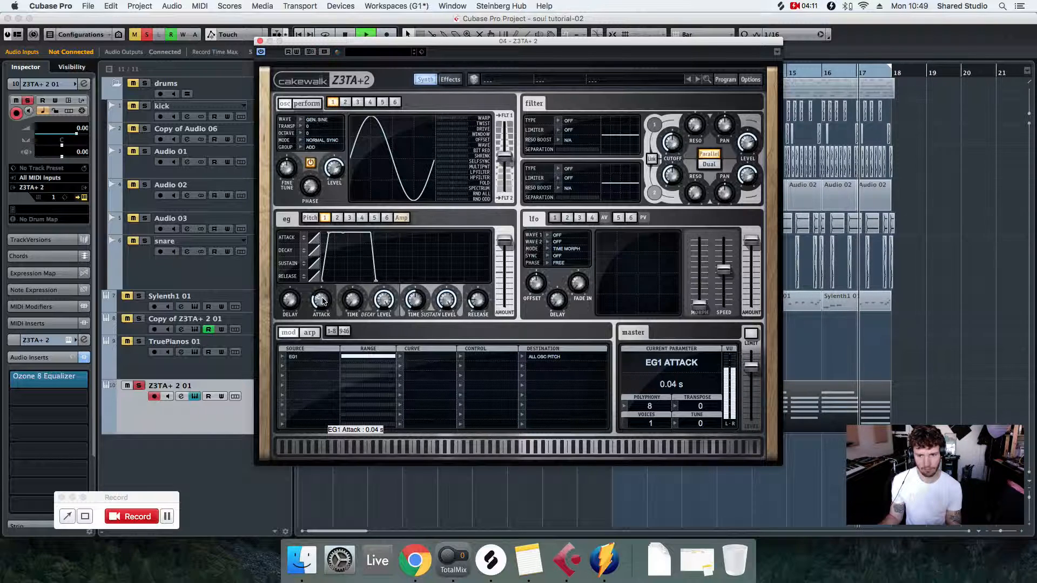
{"action": "left_click_drag", "start_coordinate": [318, 306], "coordinate": [319, 304]}
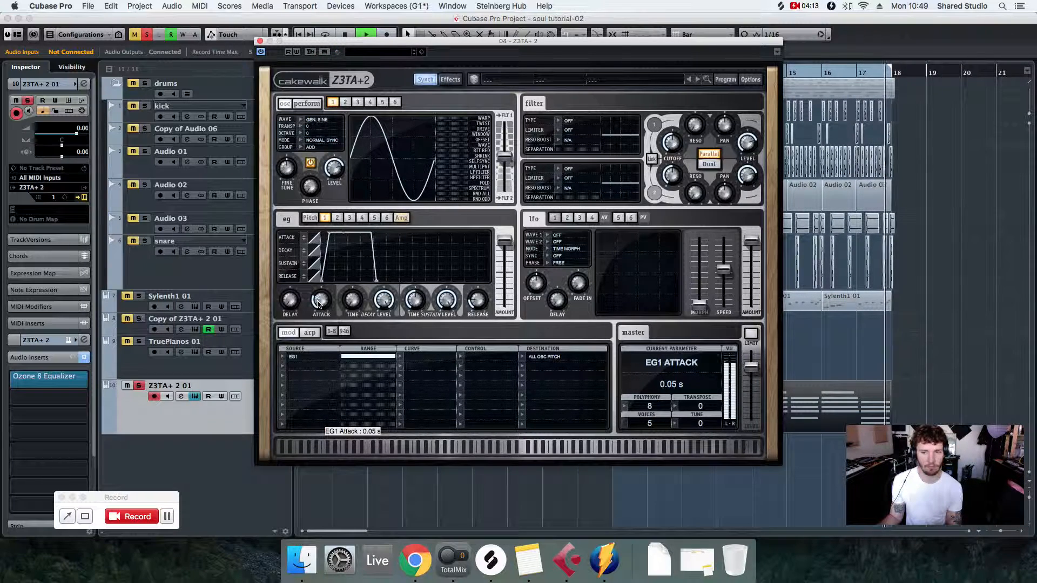
- Close the synth, play from bar 9, unsolo the Z3TA+ 2 01 track and lower its volume to -2.47
{"action": "left_click", "coordinate": [260, 40]}
{"action": "left_click", "coordinate": [577, 65]}
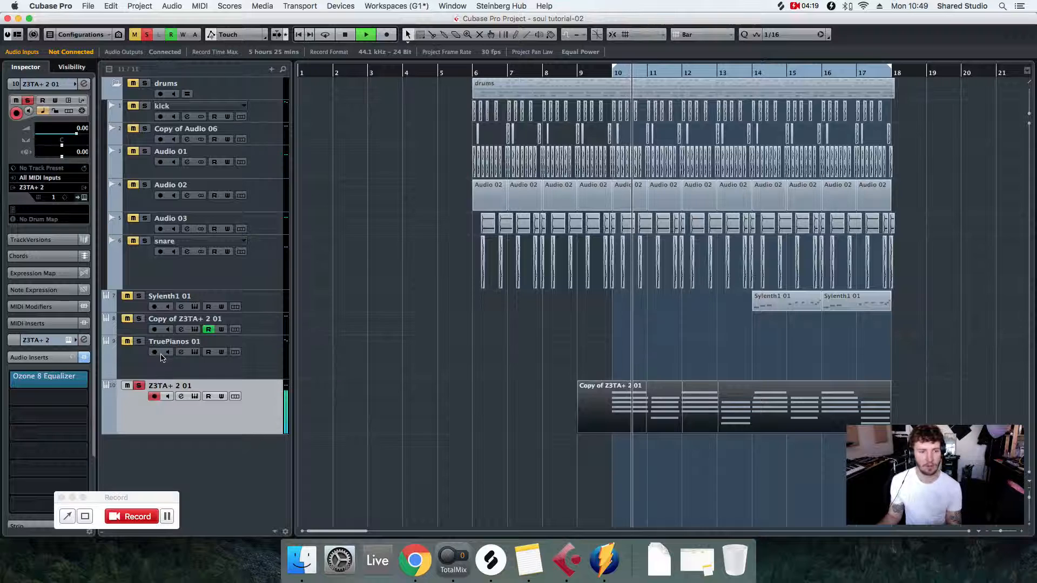
{"action": "left_click", "coordinate": [140, 386]}
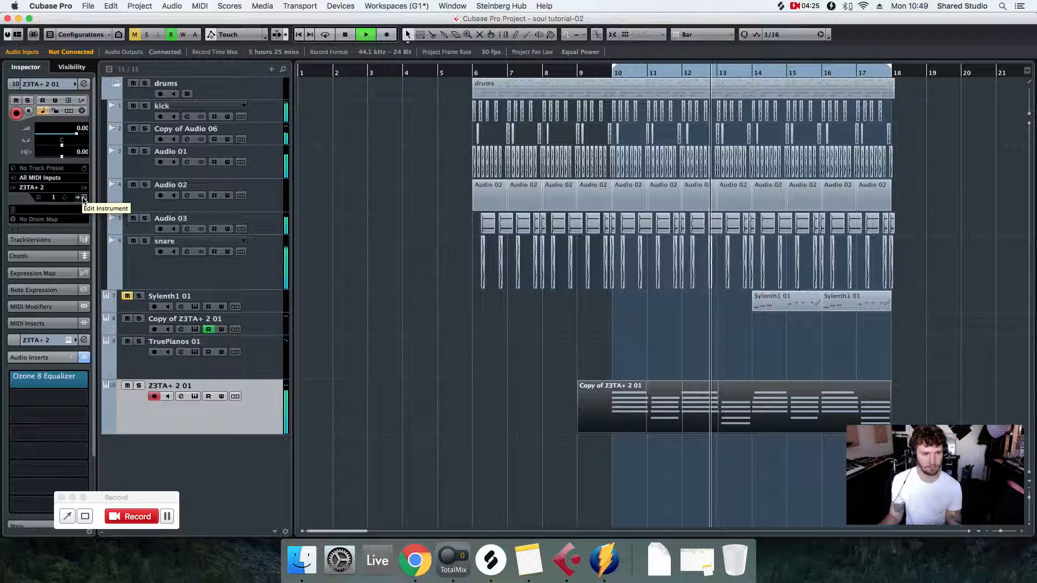
{"action": "left_click_drag", "start_coordinate": [77, 136], "coordinate": [75, 135]}
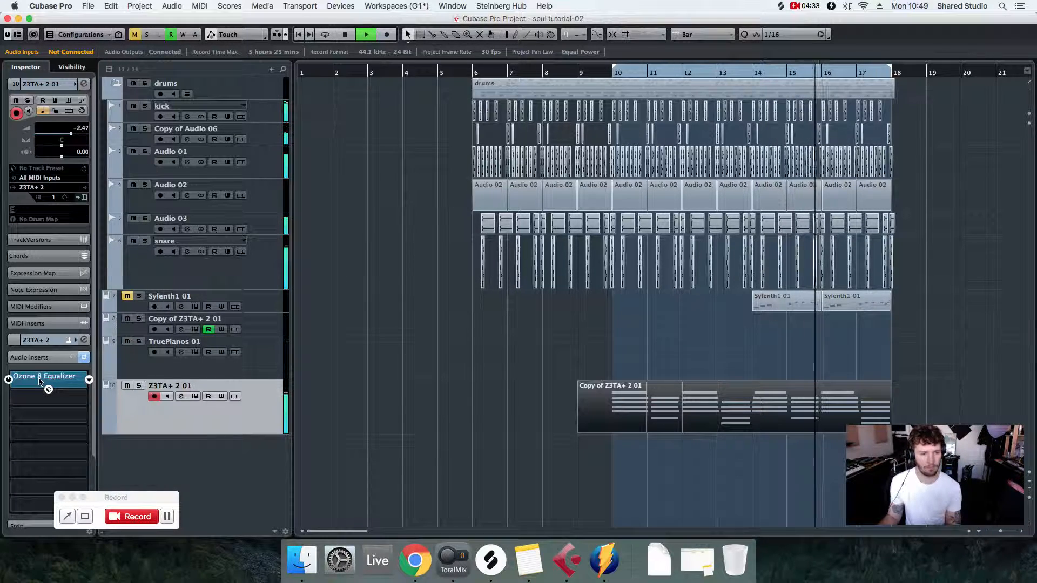
- In the track's Ozone 8 Equalizer, deepen the band 2 cut slightly and cut the band 1 low shelf by 4.2 dB at 217 Hz
{"action": "left_click", "coordinate": [60, 376]}
{"action": "left_click_drag", "start_coordinate": [348, 249], "coordinate": [347, 254]}
{"action": "left_click_drag", "start_coordinate": [322, 191], "coordinate": [370, 230]}
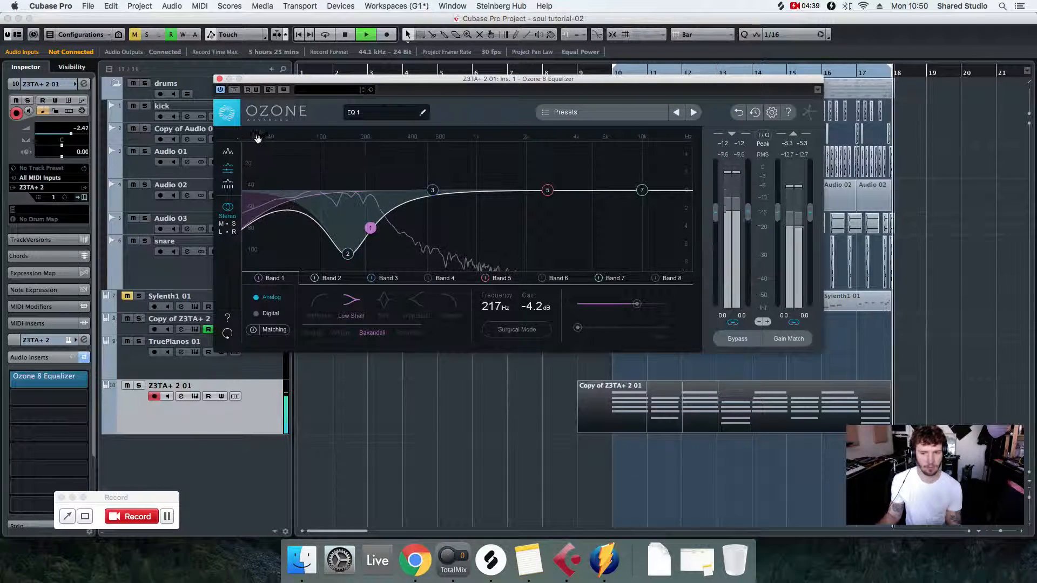
{"action": "left_click", "coordinate": [219, 78]}
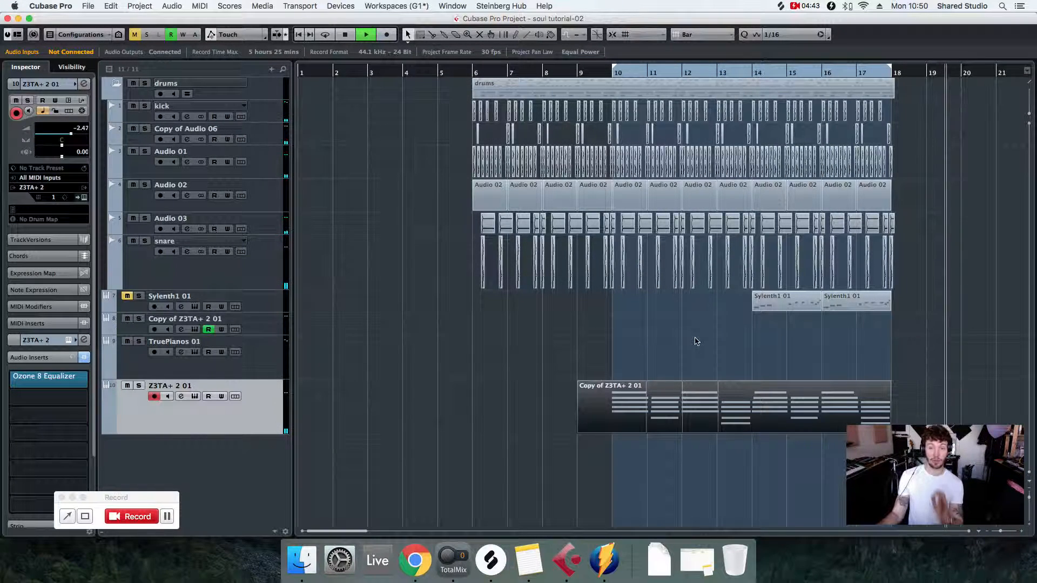
- Stop playback and examine the chord notes of the Copy of Z3TA+ 2 01 part in the Key Editor
{"action": "key", "text": "space"}
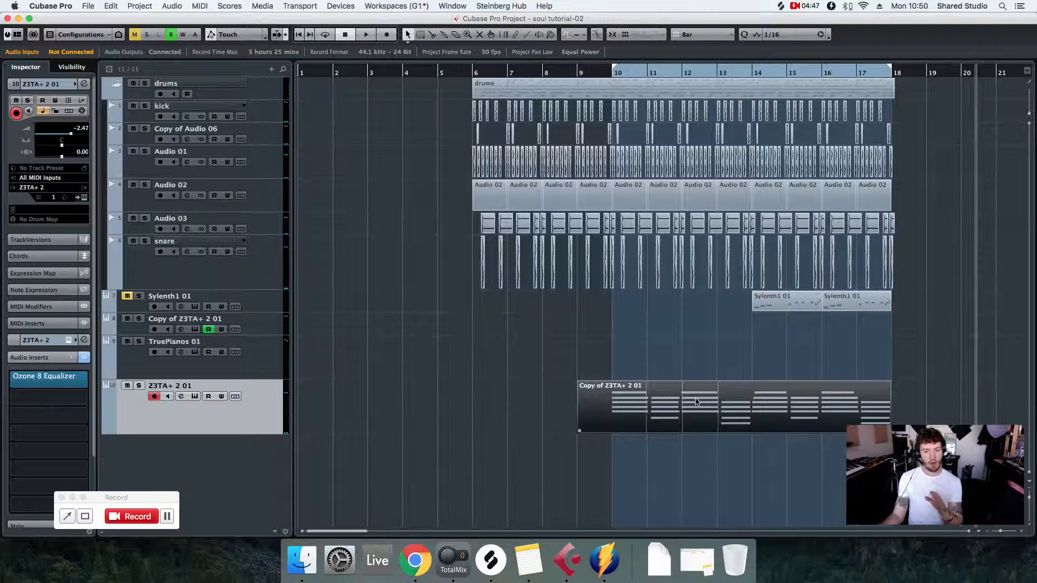
{"action": "double_click", "coordinate": [660, 403]}
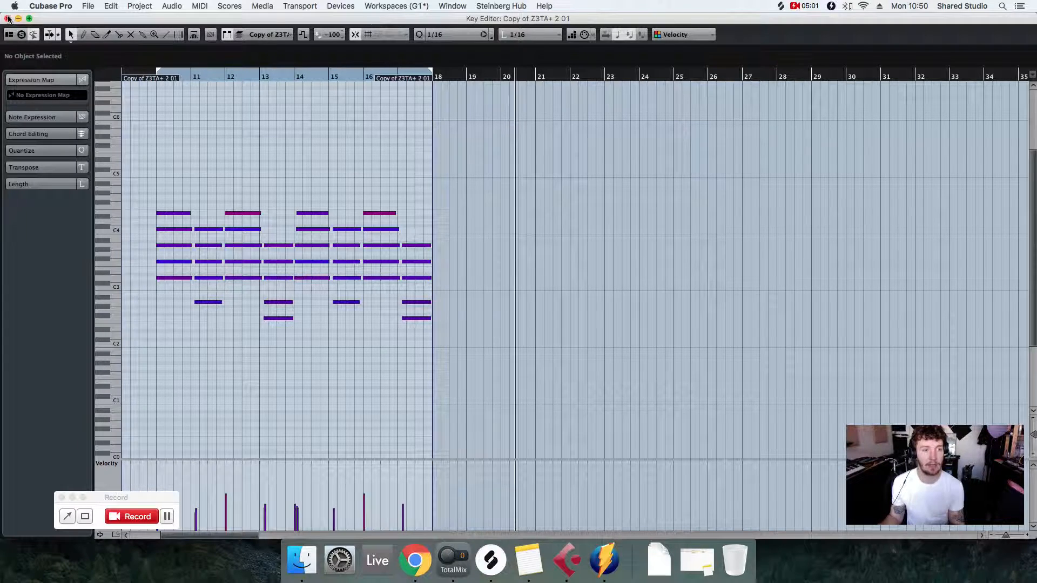
{"action": "left_click", "coordinate": [7, 19]}
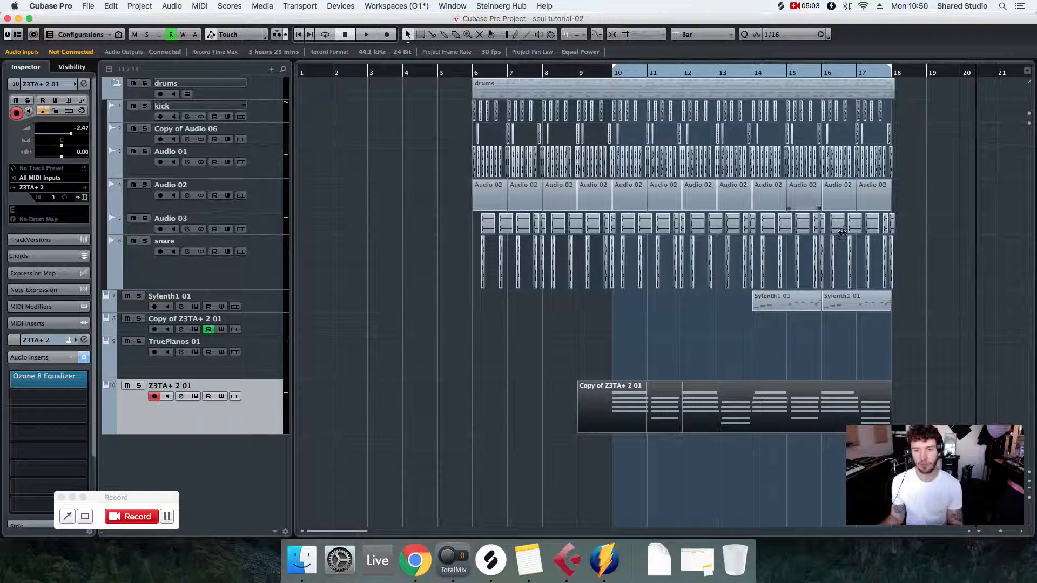
- Unmute the Sylenth1 01 track, set the locators around its two parts, and play the full arrangement from bar 13
{"action": "left_click_drag", "start_coordinate": [916, 303], "coordinate": [780, 308]}
{"action": "key", "text": "p"}
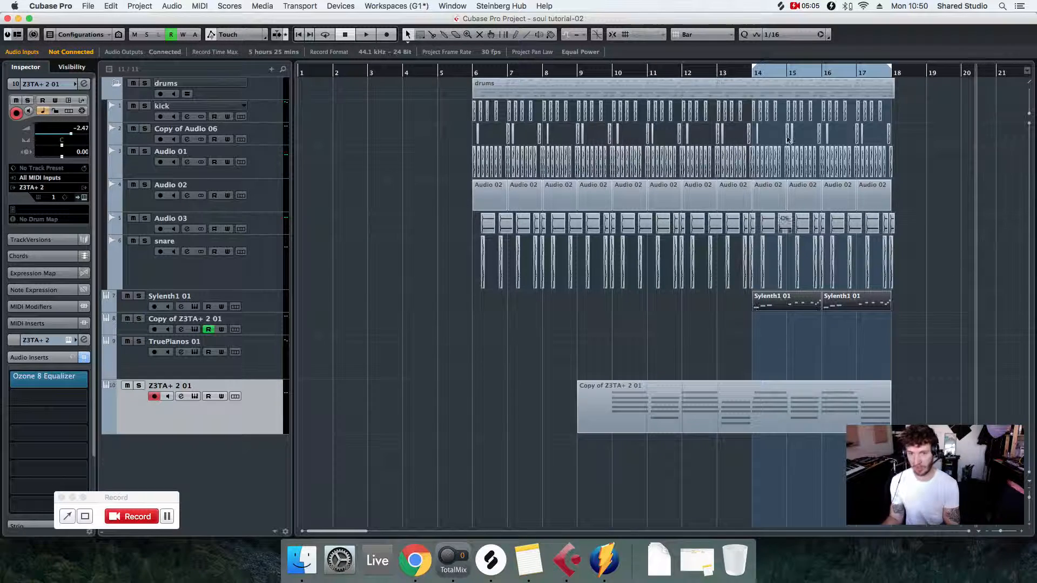
{"action": "left_click", "coordinate": [726, 72]}
{"action": "key", "text": "space"}
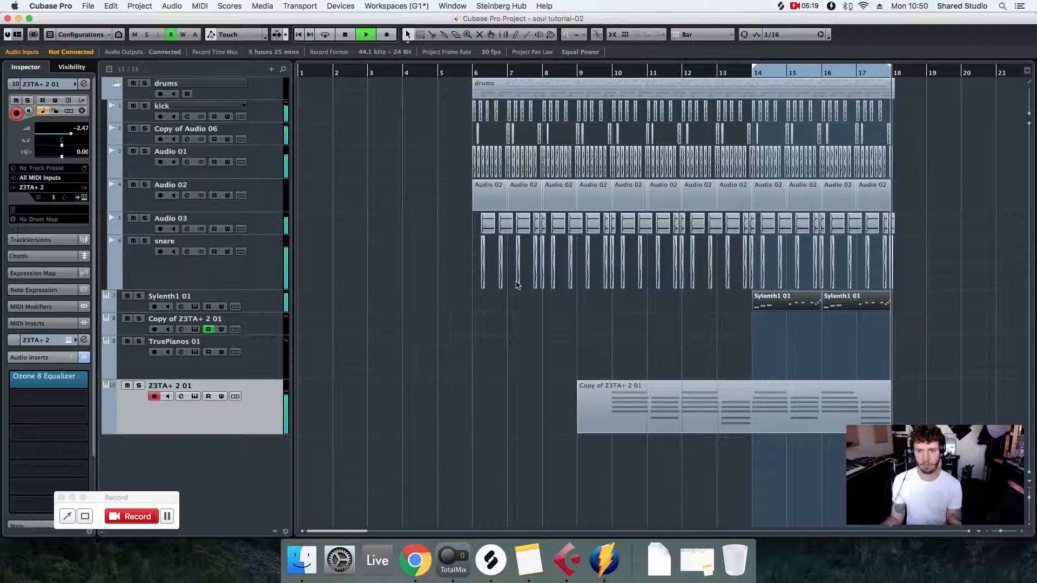
{"action": "key", "text": "space"}
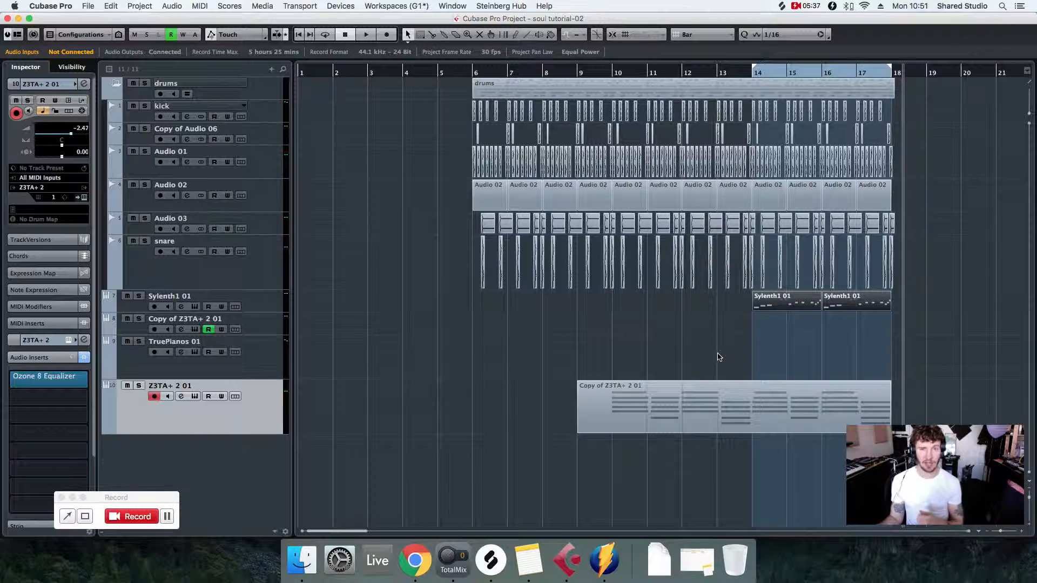
{"action": "left_click", "coordinate": [792, 6]}
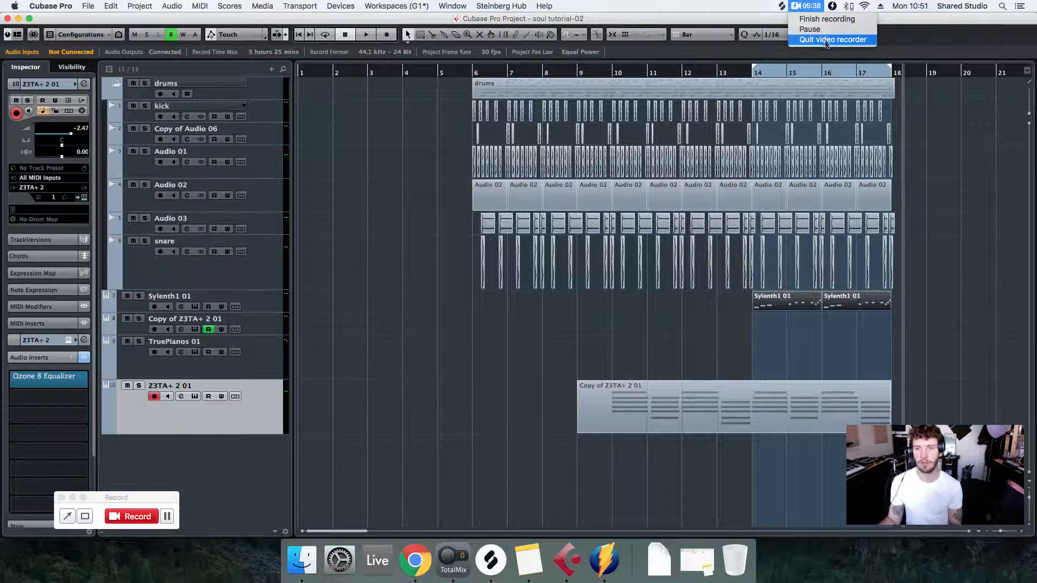